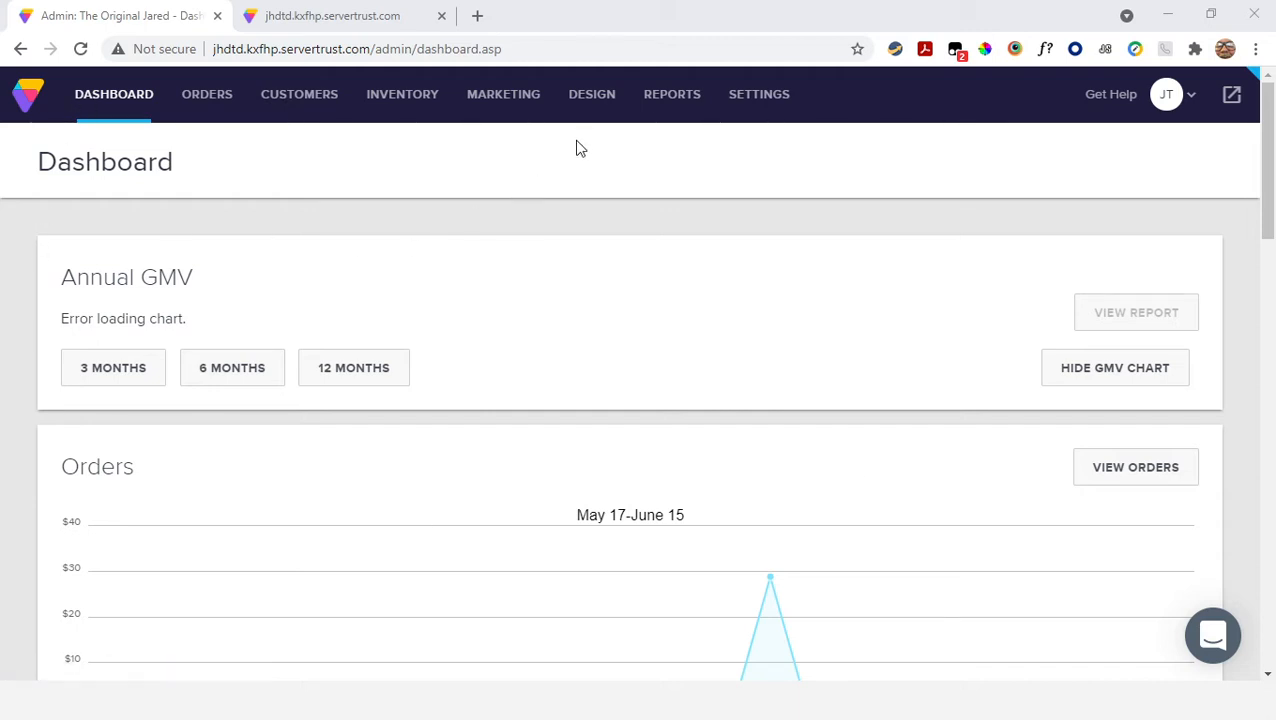
# Turn on the homepage slideshow in the store's design settings and save the change
pyautogui.moveTo(598, 104)
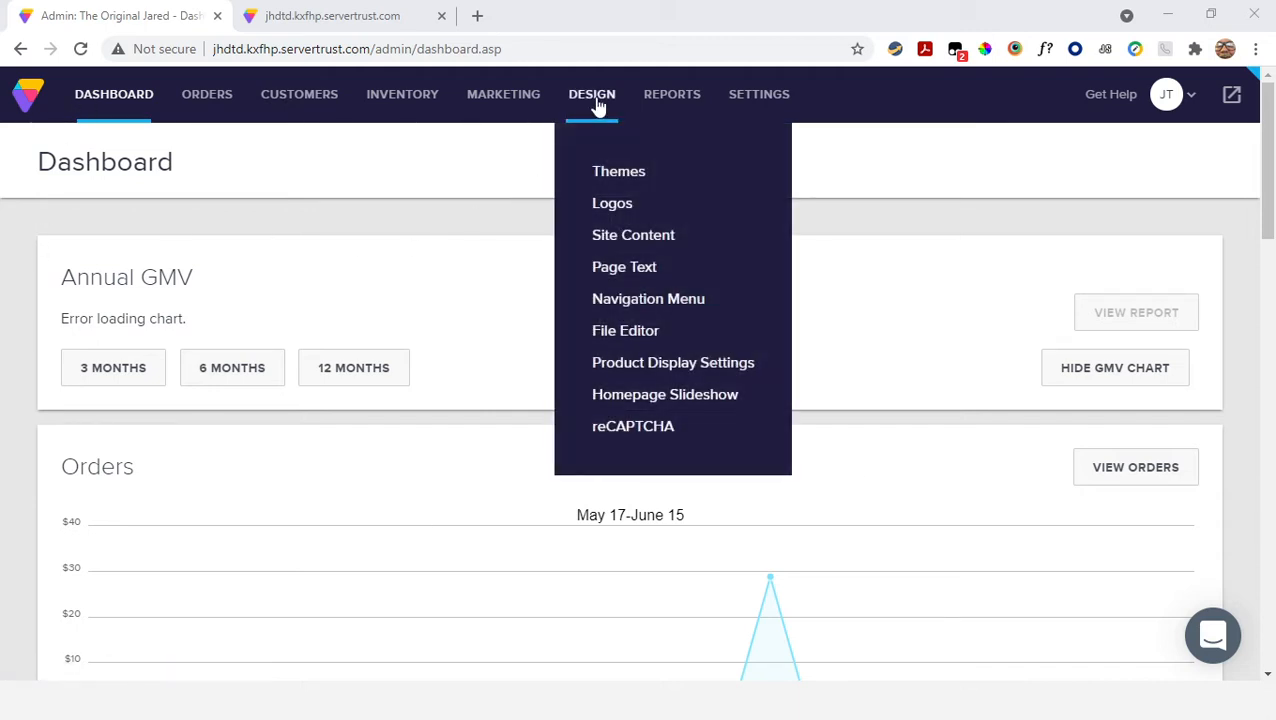
pyautogui.click(634, 398)
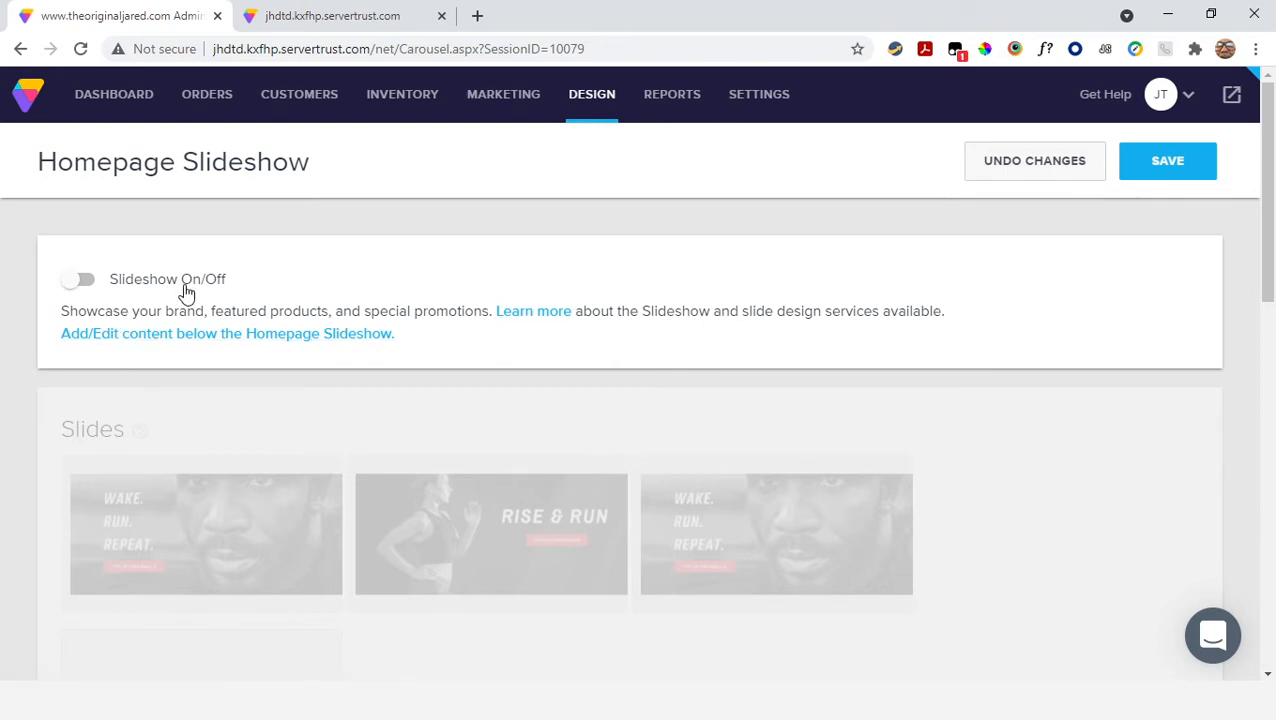
pyautogui.click(80, 281)
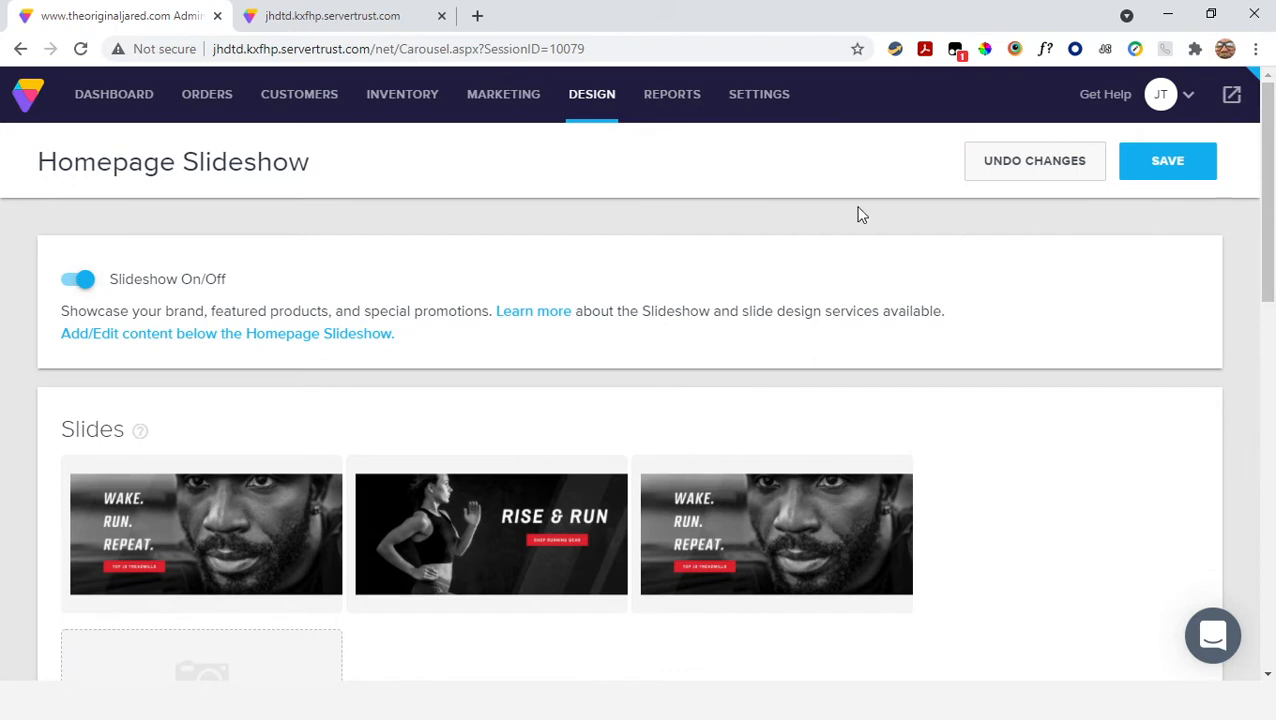
pyautogui.click(1145, 168)
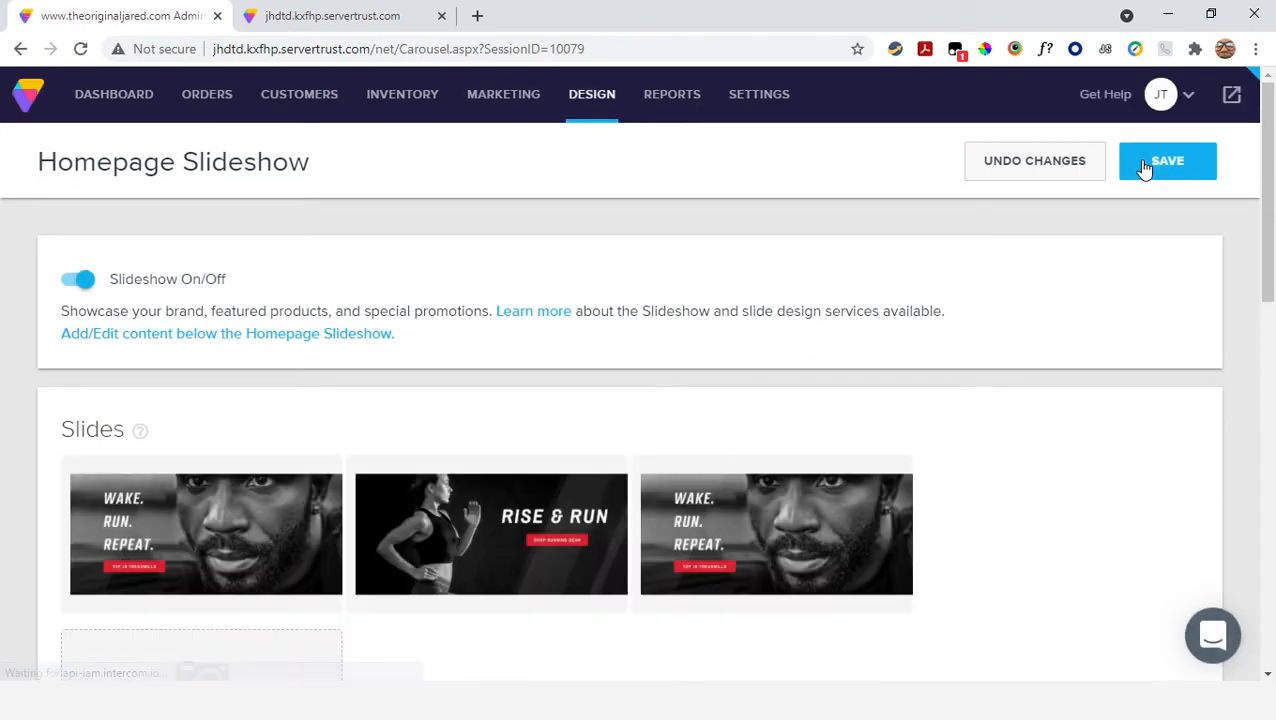
# Review the storefront homepage's current content, from the main headline down past the map
pyautogui.click(343, 28)
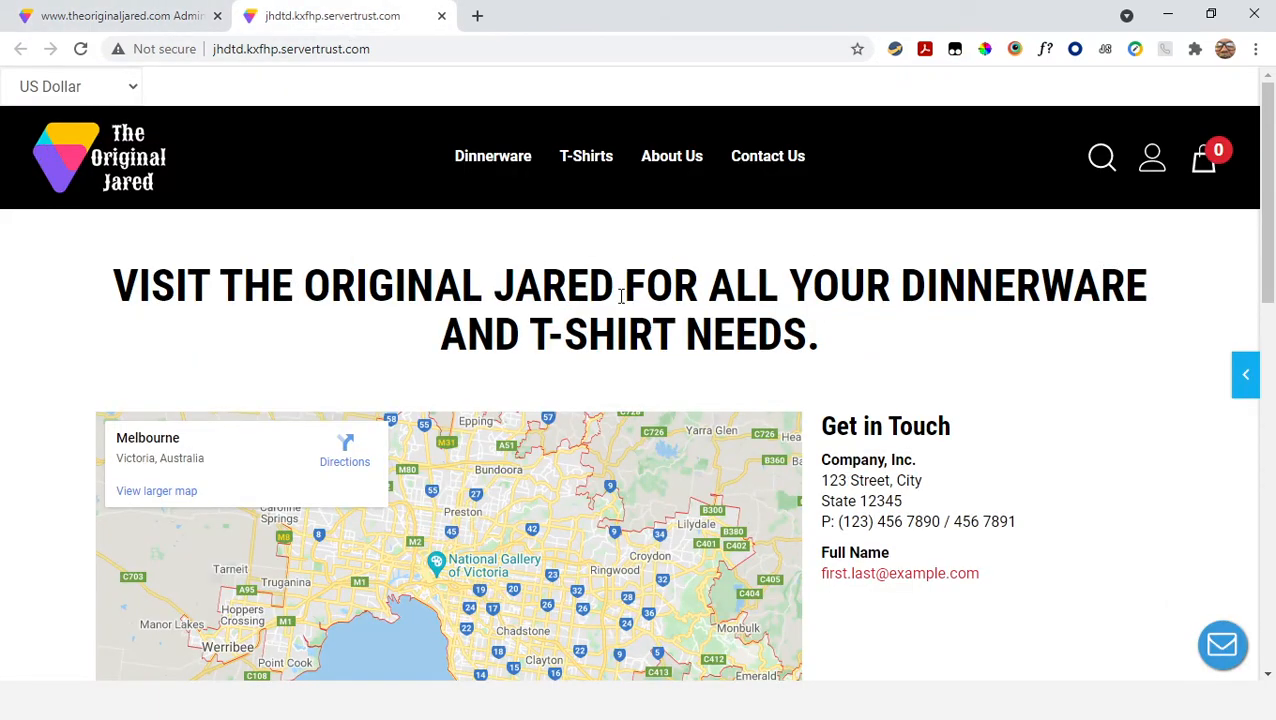
pyautogui.scroll(-5, 593, 510)
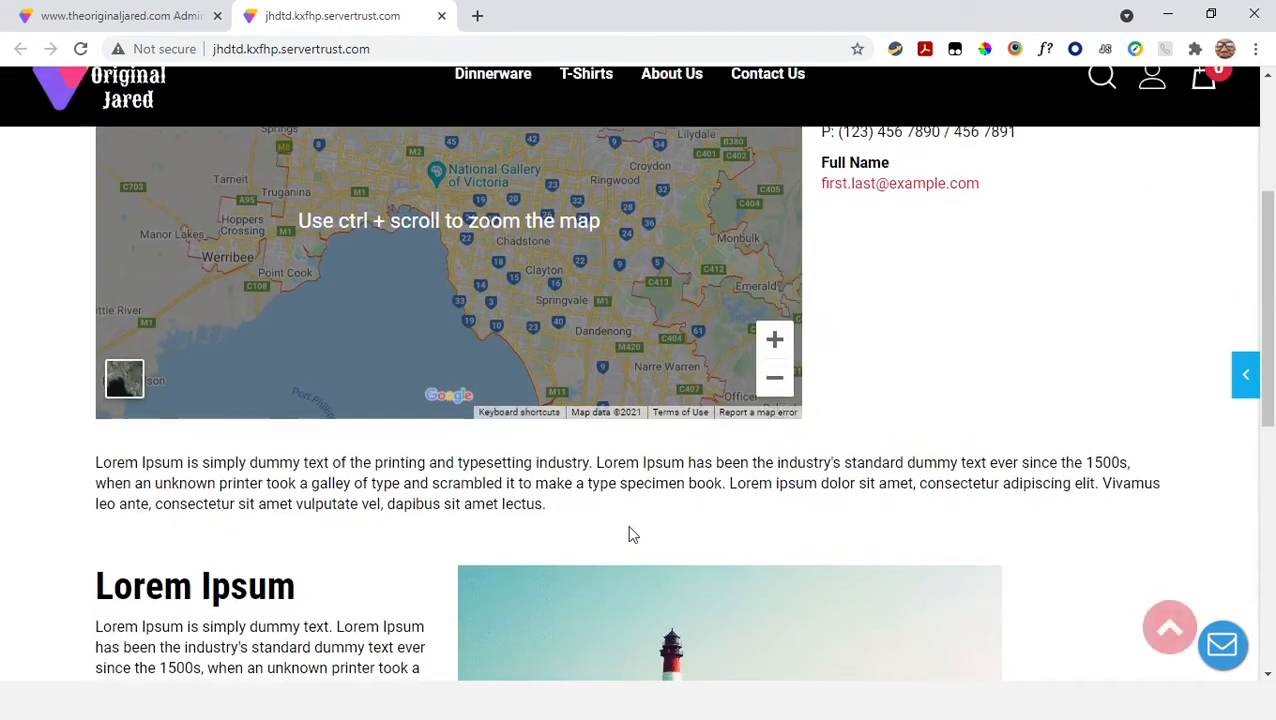
pyautogui.scroll(-3, 593, 510)
pyautogui.scroll(8, 581, 504)
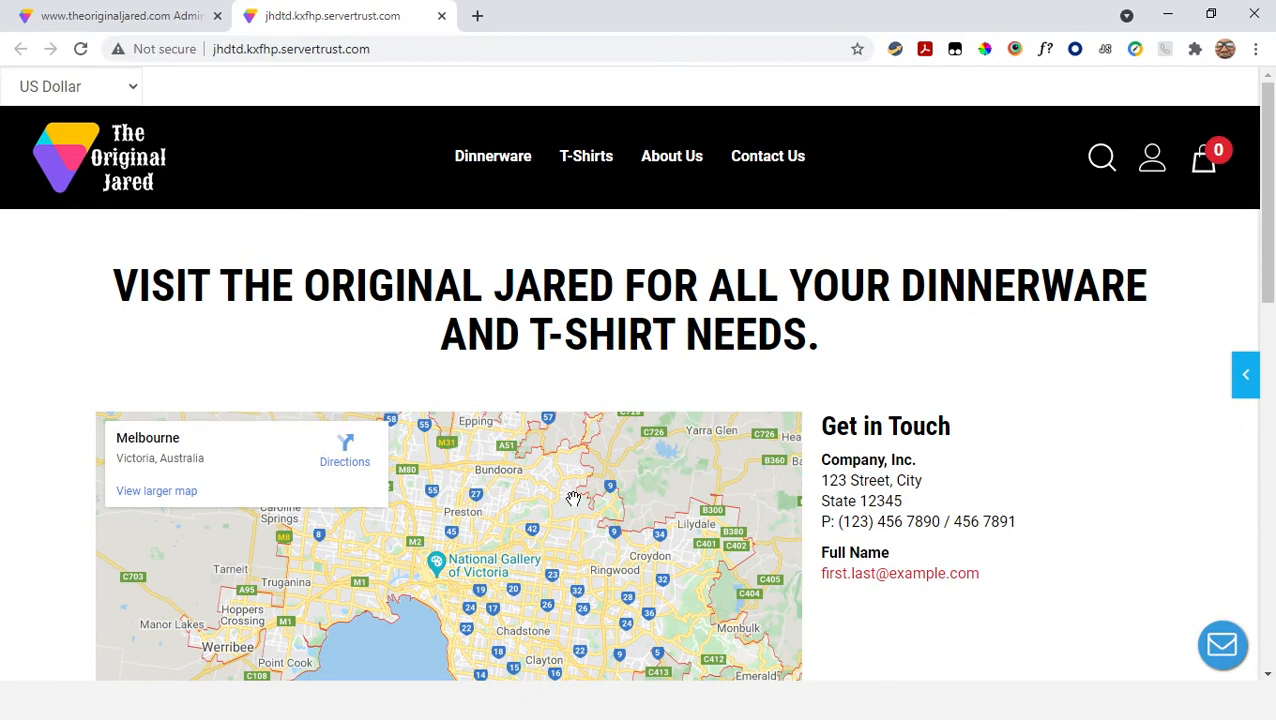
# Reload the storefront homepage, advance the slideshow to the next slide, and examine the content below it
pyautogui.press('F5')
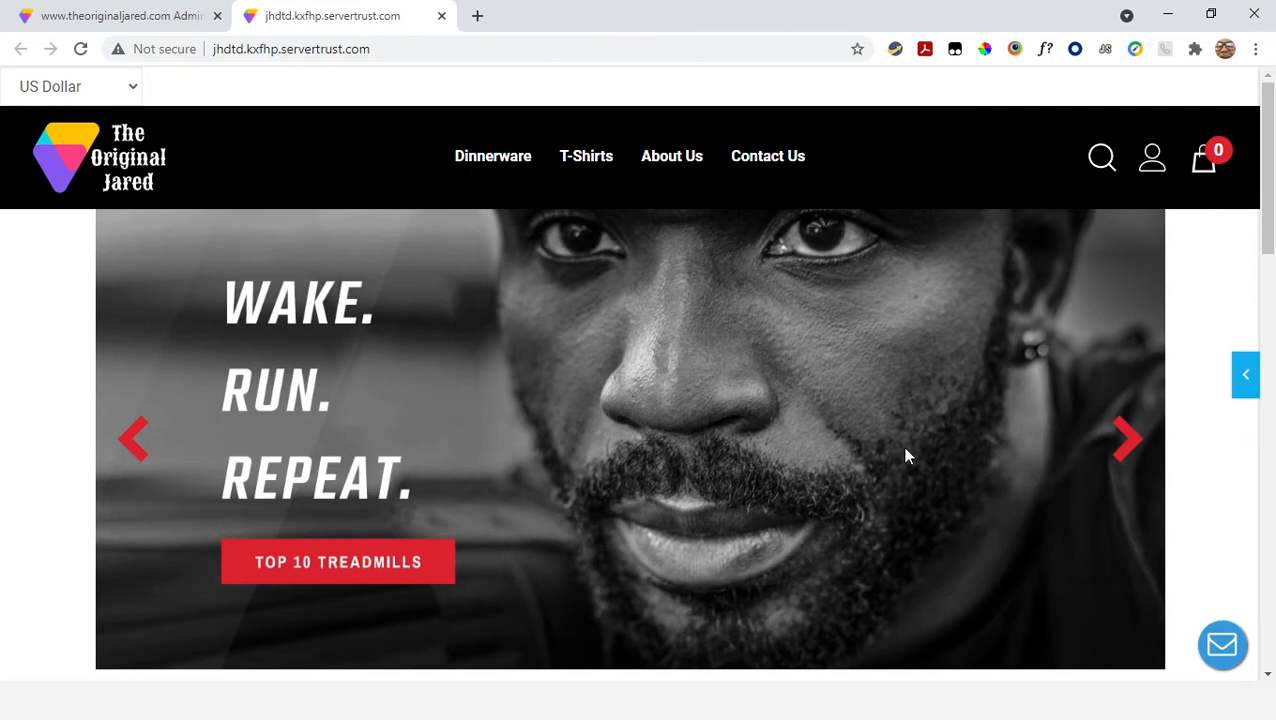
pyautogui.click(1127, 452)
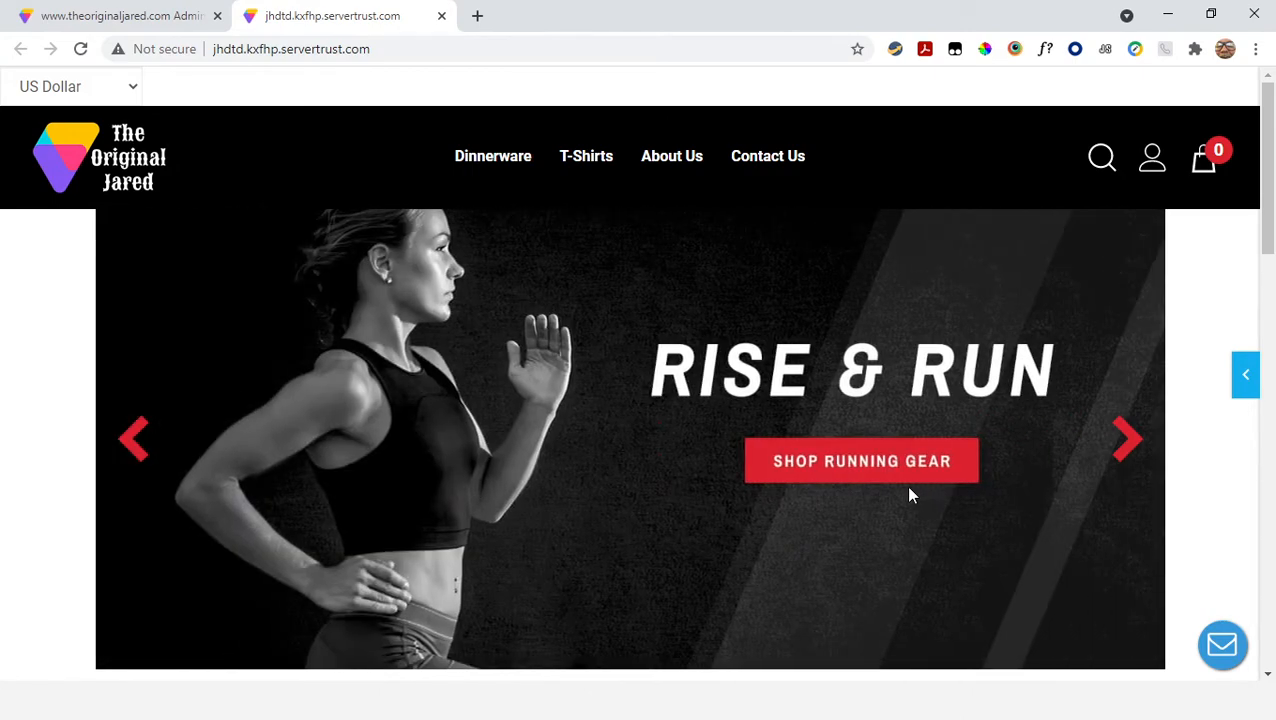
pyautogui.scroll(-5, 441, 360)
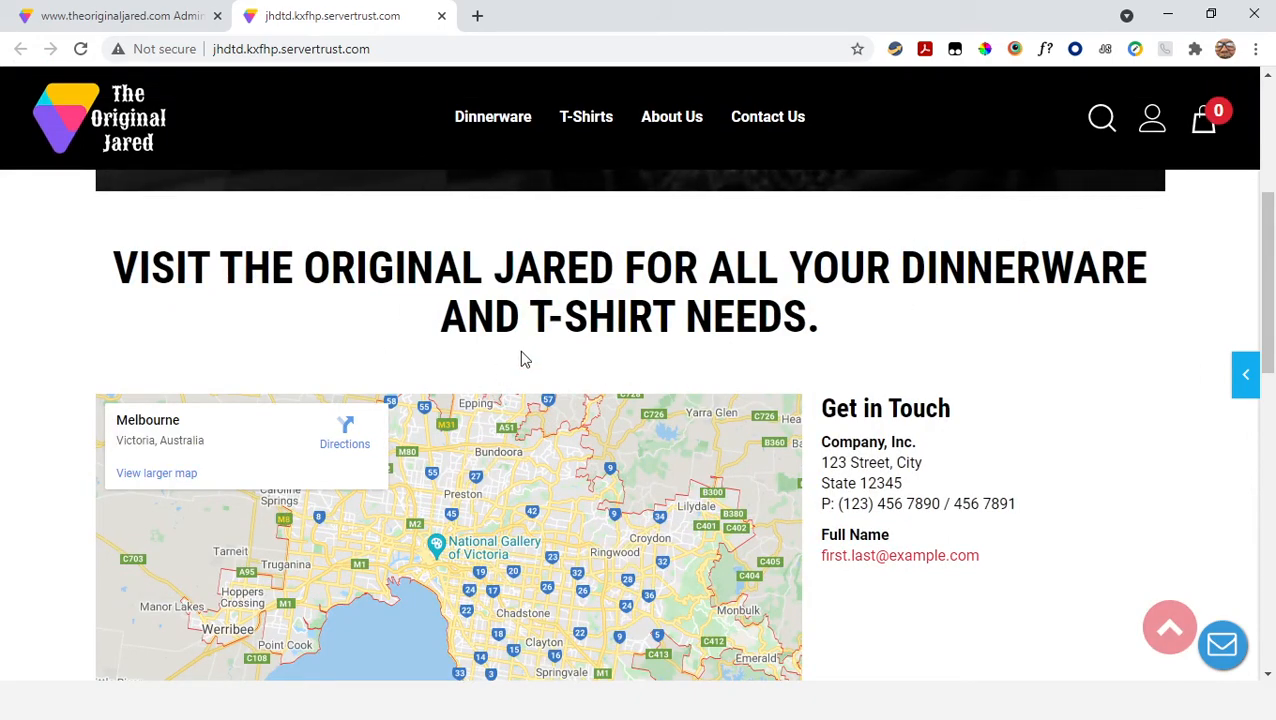
pyautogui.scroll(-2, 519, 350)
pyautogui.scroll(-4, 540, 400)
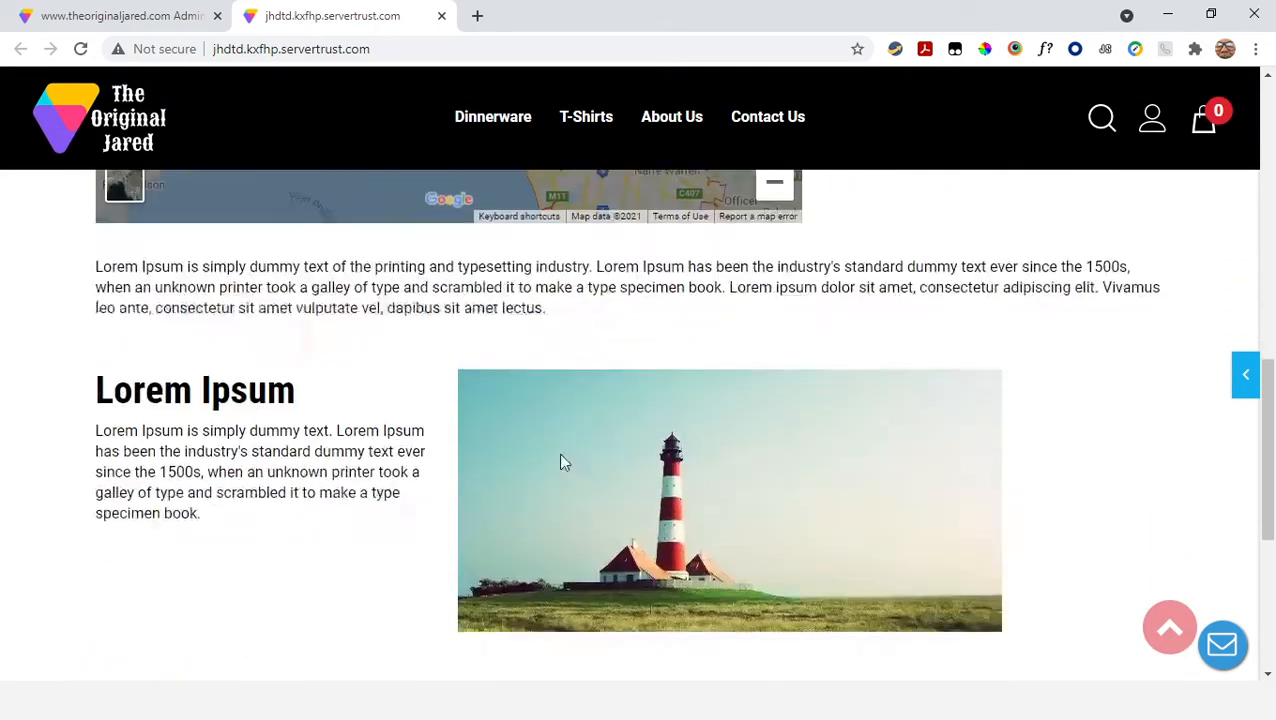
pyautogui.scroll(-2, 560, 462)
pyautogui.scroll(12, 558, 464)
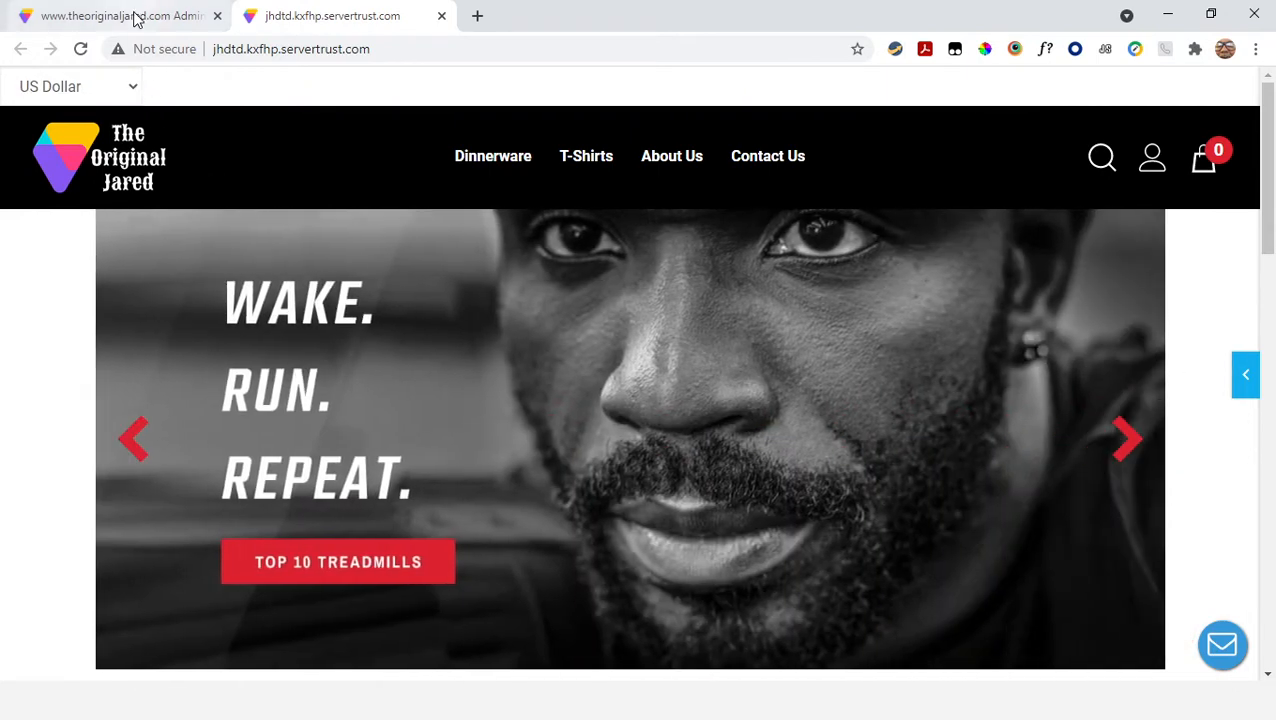
# Back in the Homepage Slideshow settings, try the Bullets, Numbered Bullets and Images Only layouts, and reselect Arrows
pyautogui.click(137, 17)
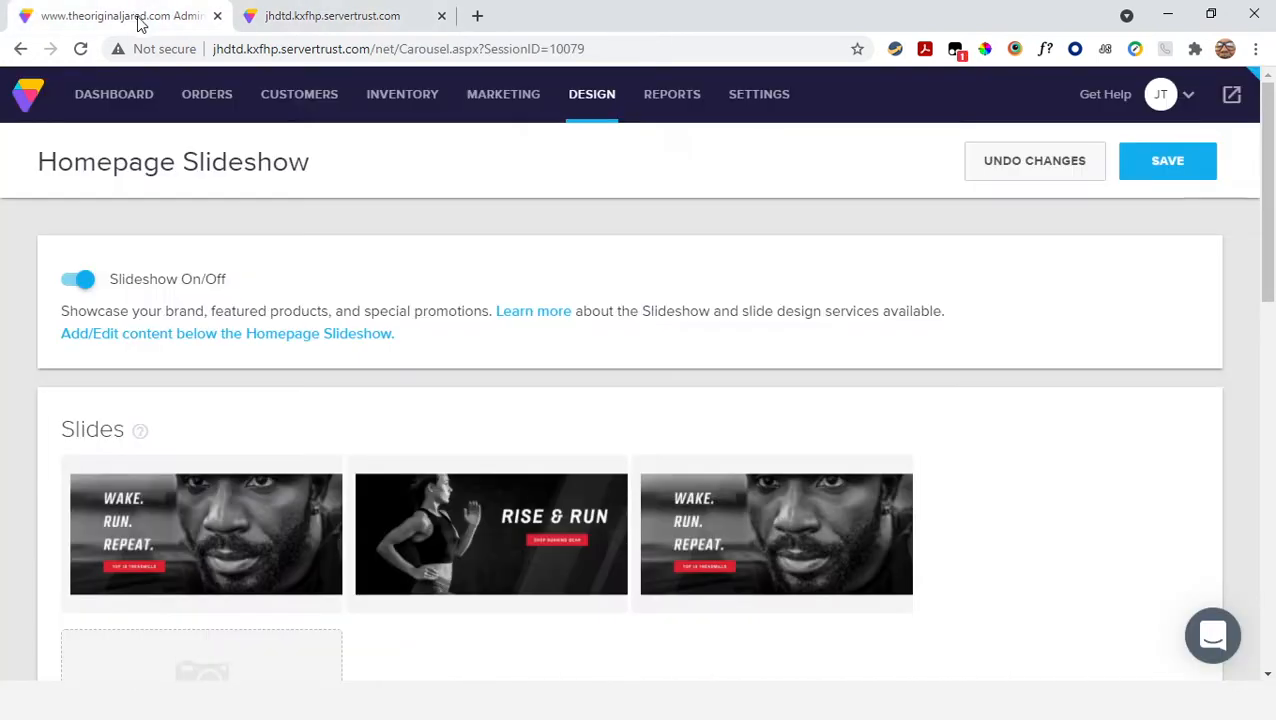
pyautogui.scroll(-2, 423, 262)
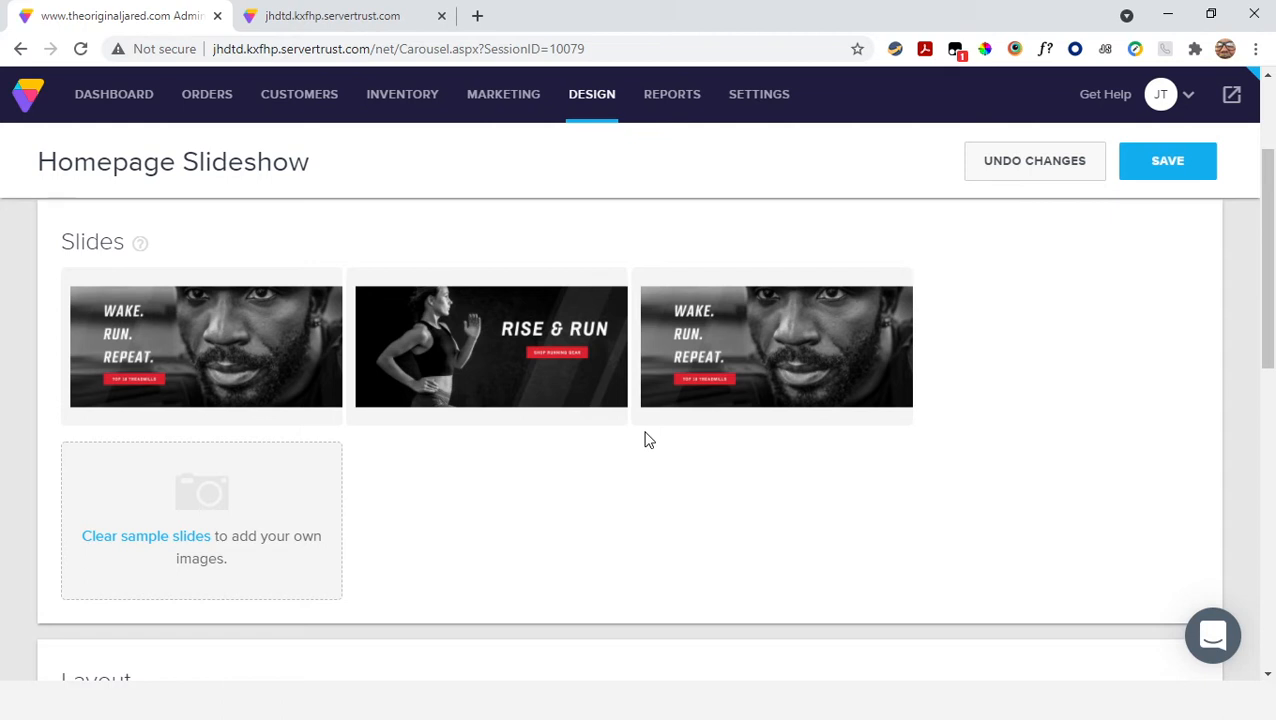
pyautogui.scroll(-4, 597, 425)
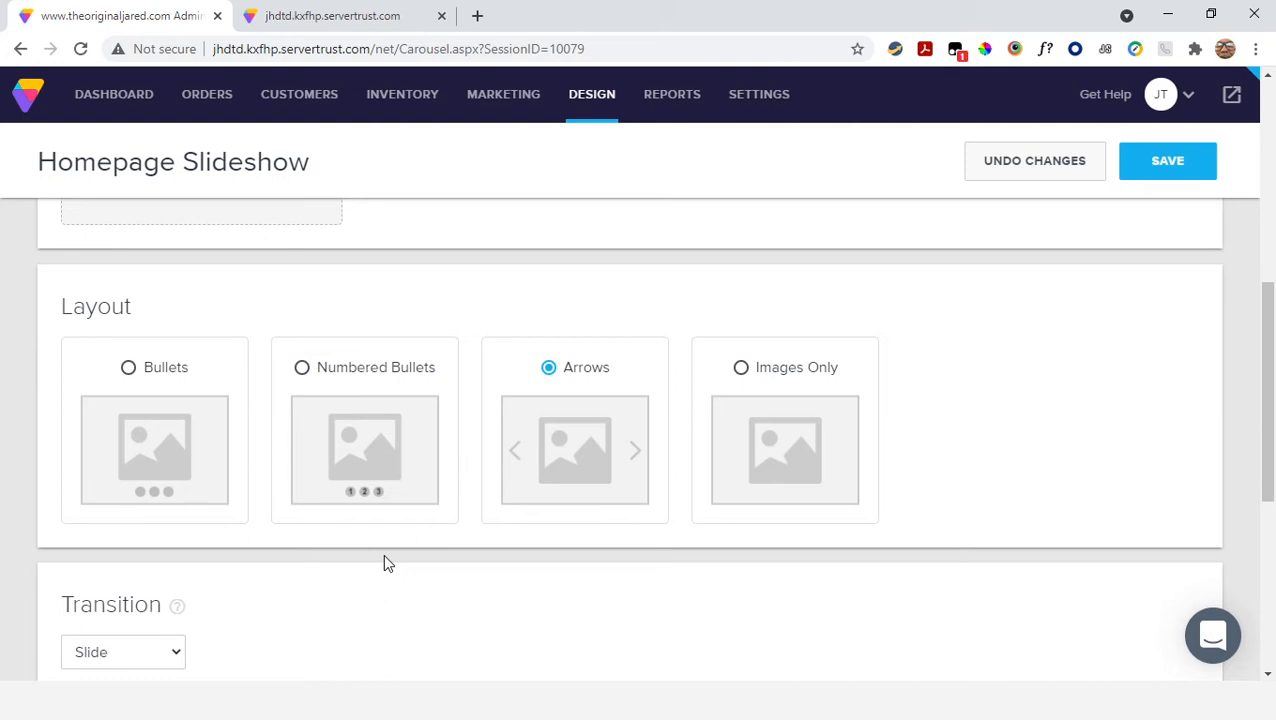
pyautogui.click(128, 370)
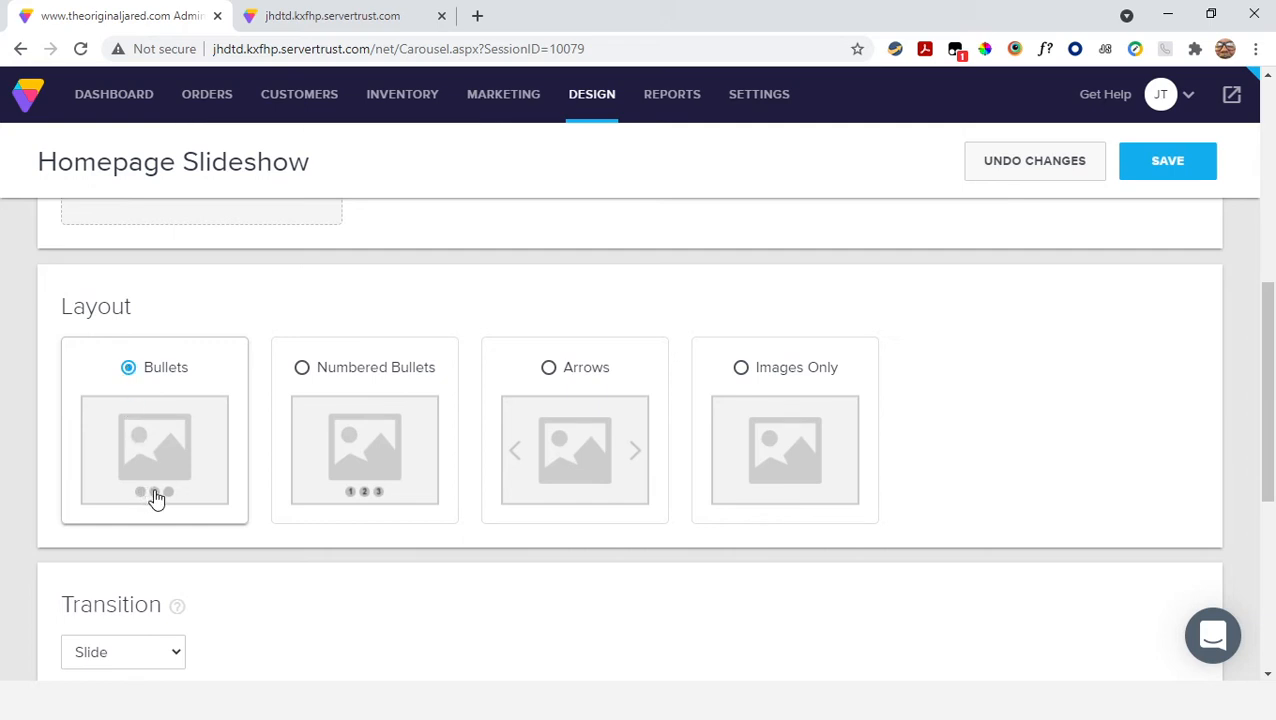
pyautogui.click(304, 372)
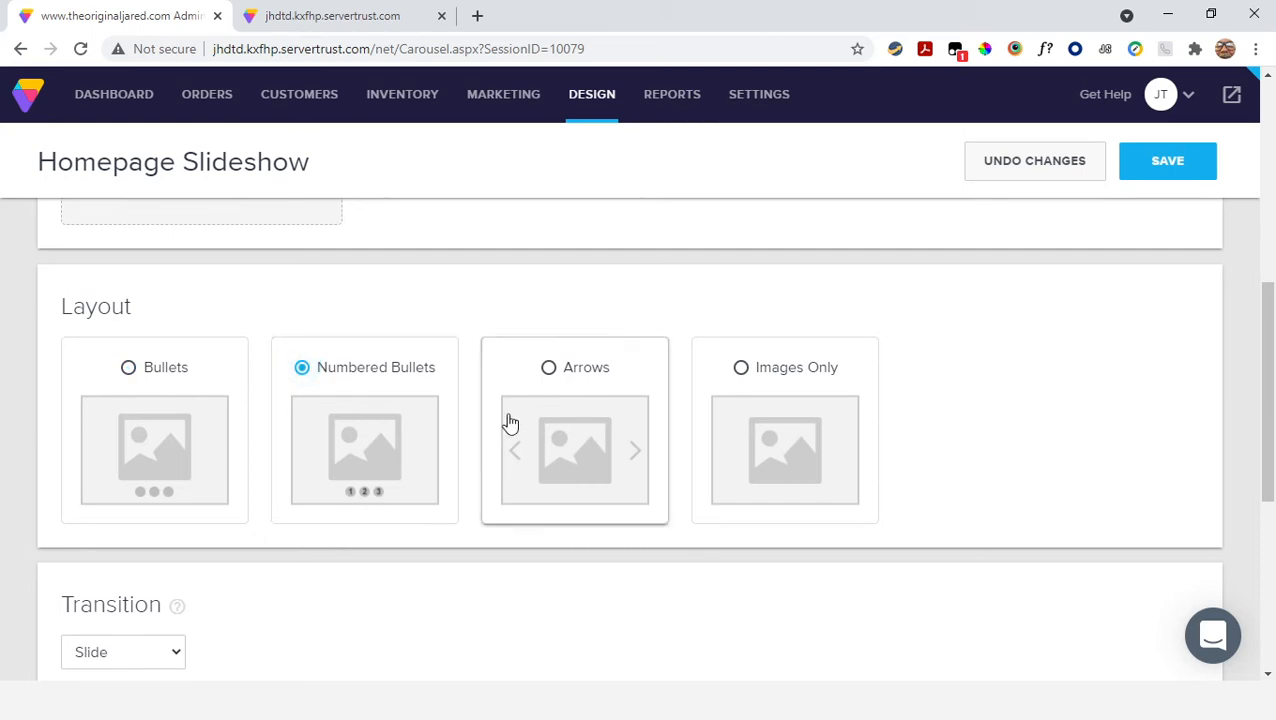
pyautogui.click(554, 375)
pyautogui.click(742, 372)
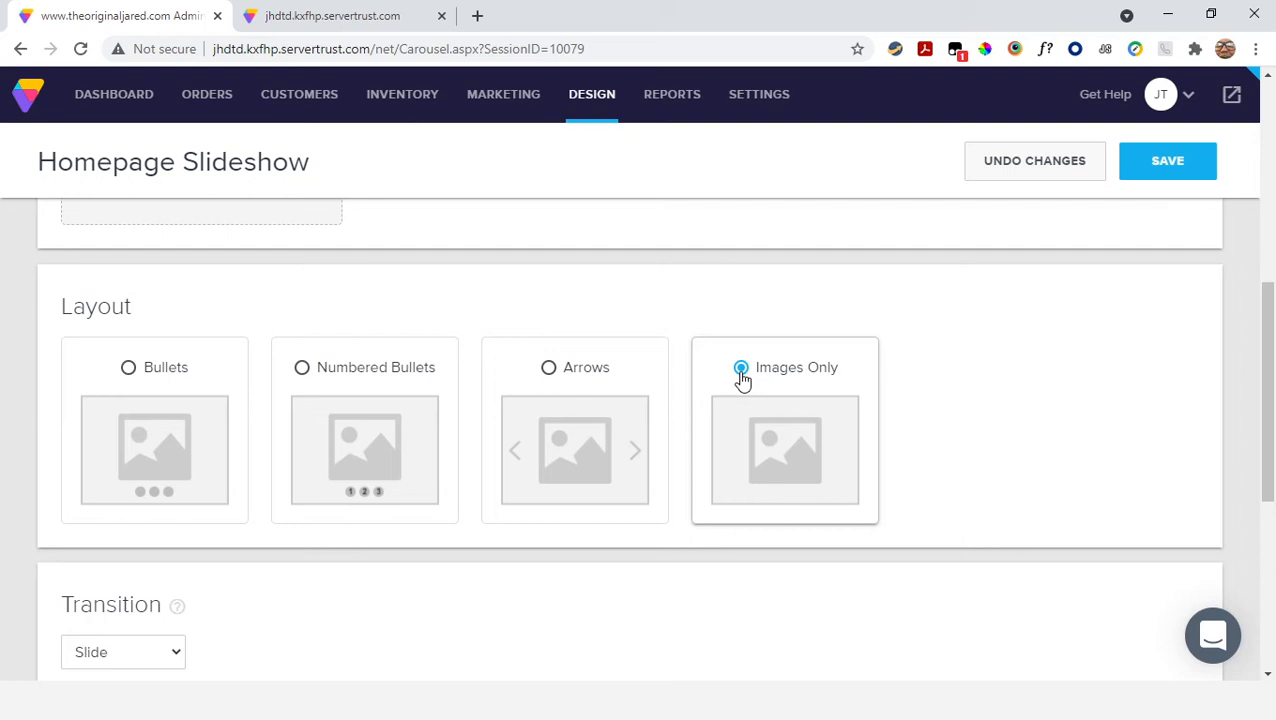
pyautogui.click(548, 370)
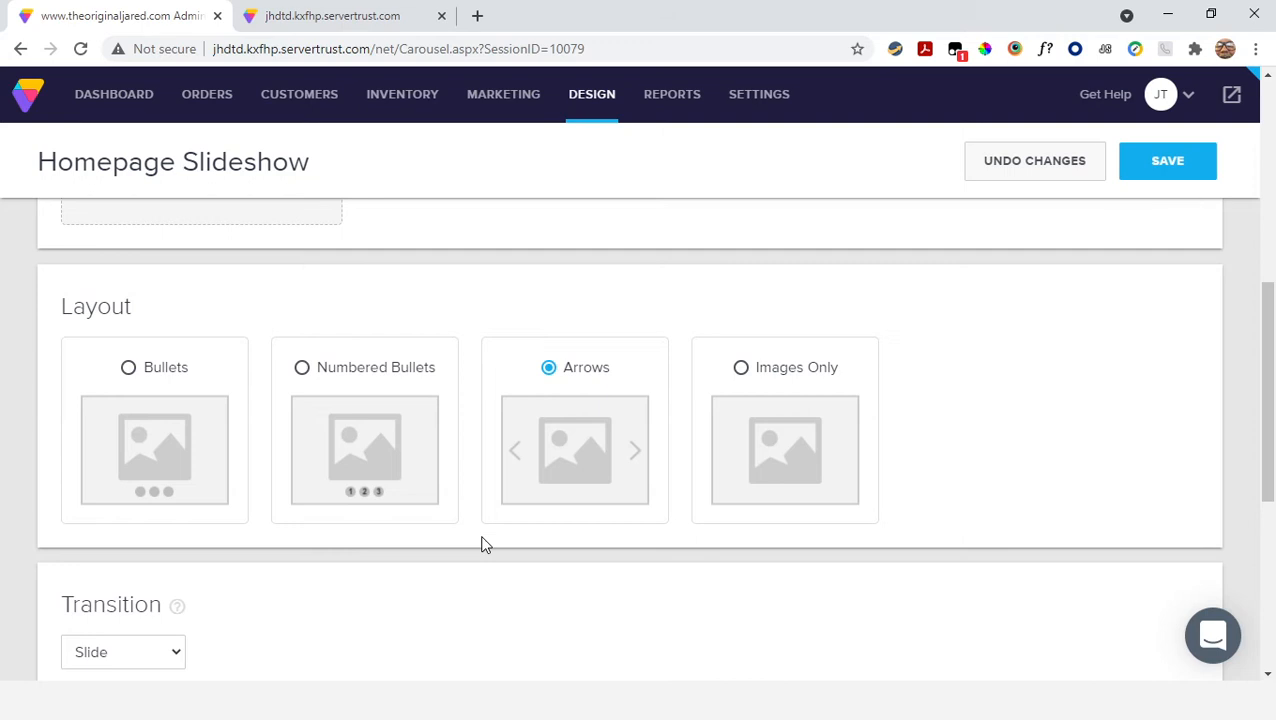
# Preview the Fade, Fade & Slide, Slide Up and Zoom In transitions, and set the transition back to Slide
pyautogui.scroll(-3, 484, 544)
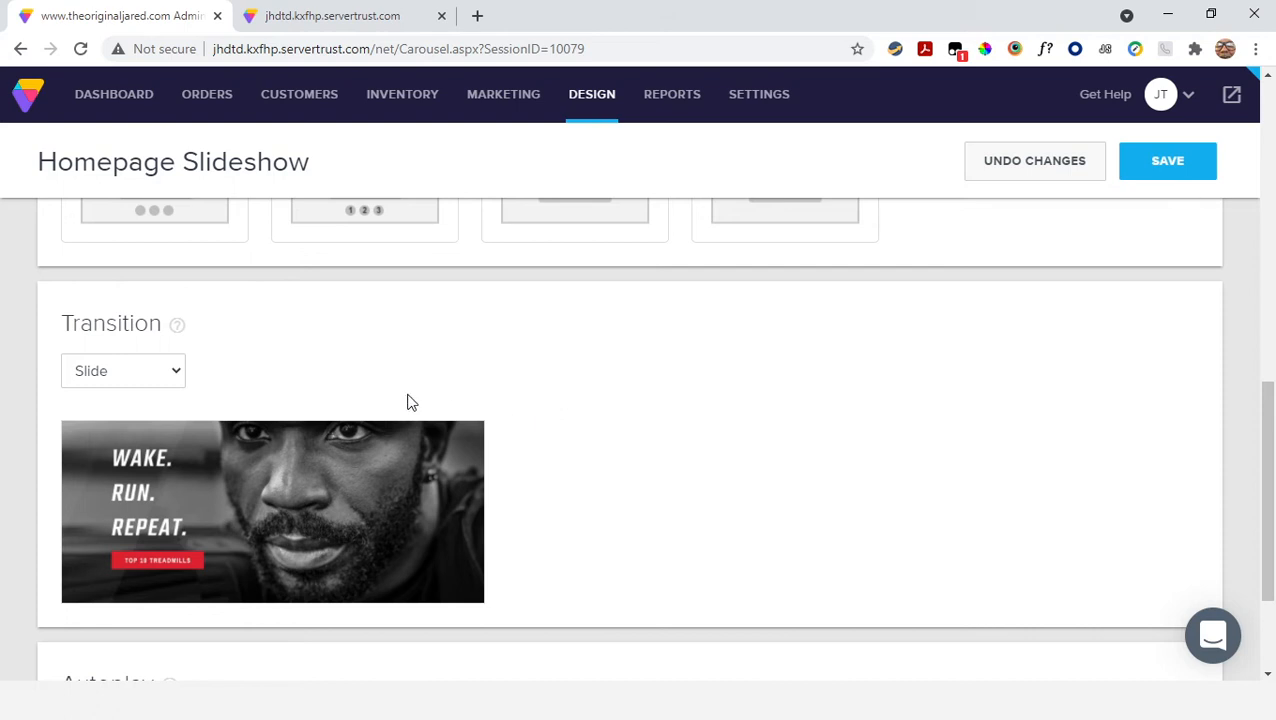
pyautogui.click(178, 372)
pyautogui.click(134, 426)
pyautogui.click(176, 378)
pyautogui.click(106, 445)
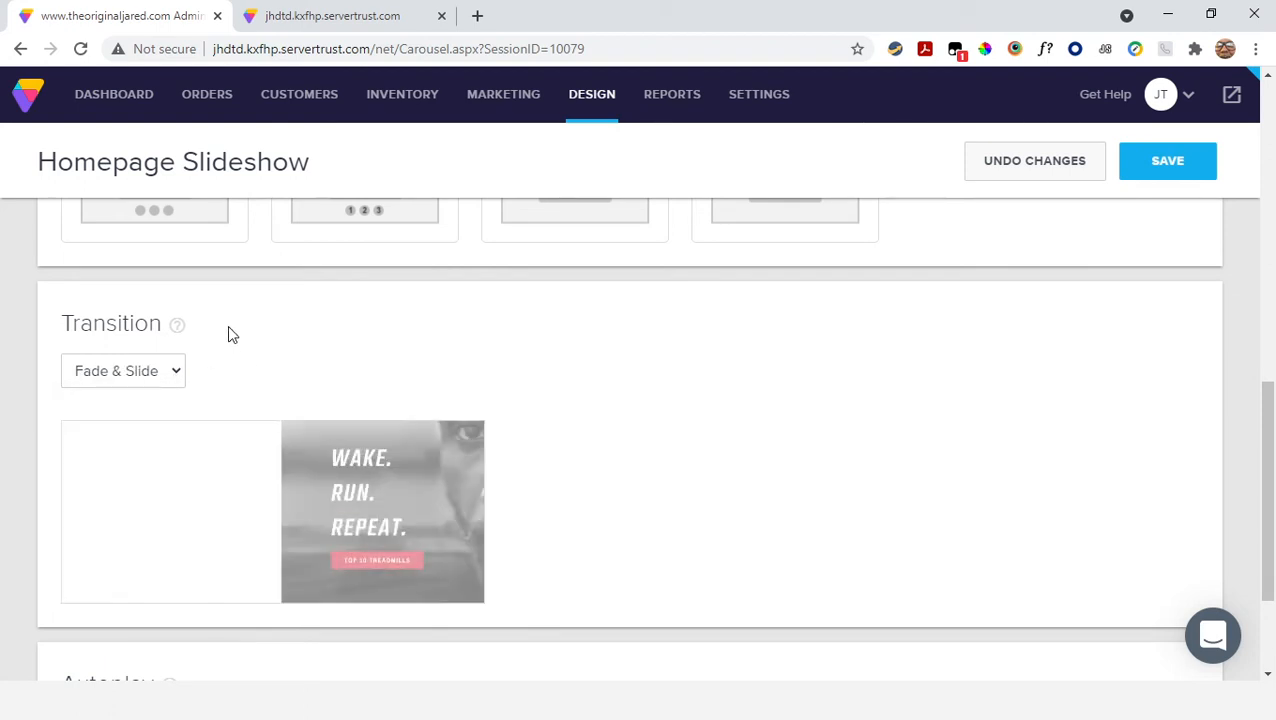
pyautogui.click(168, 385)
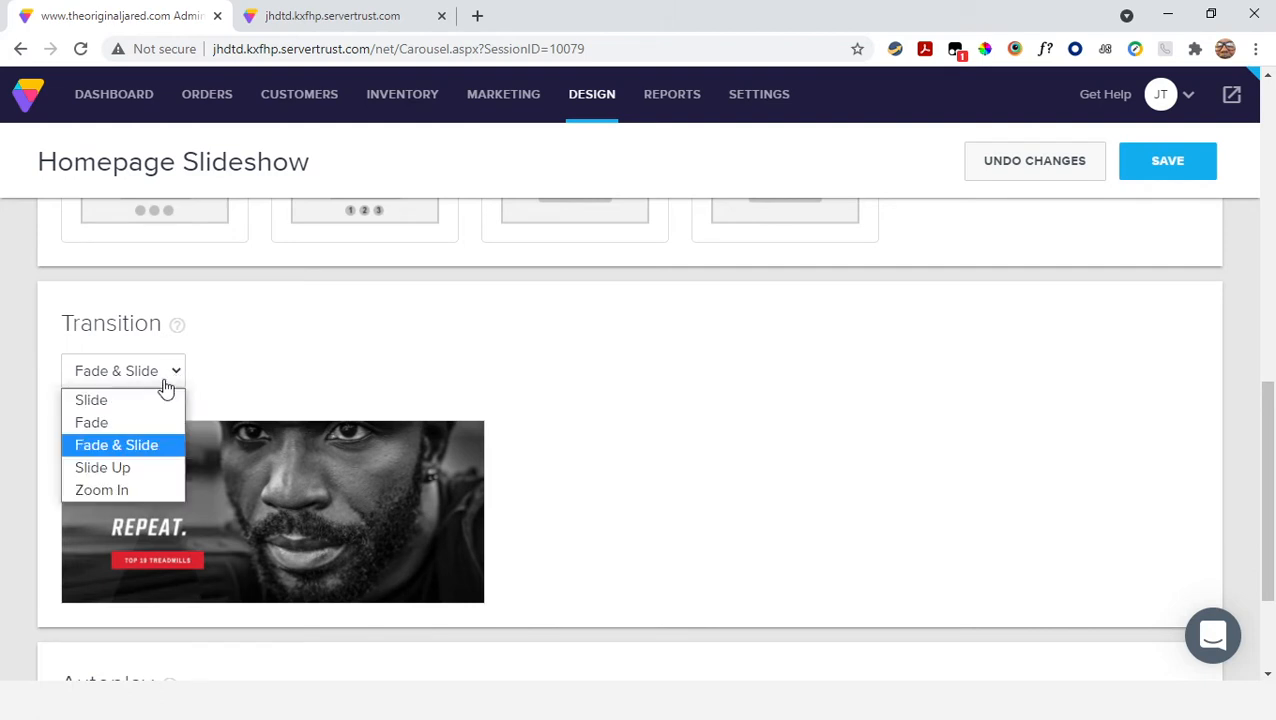
pyautogui.click(105, 468)
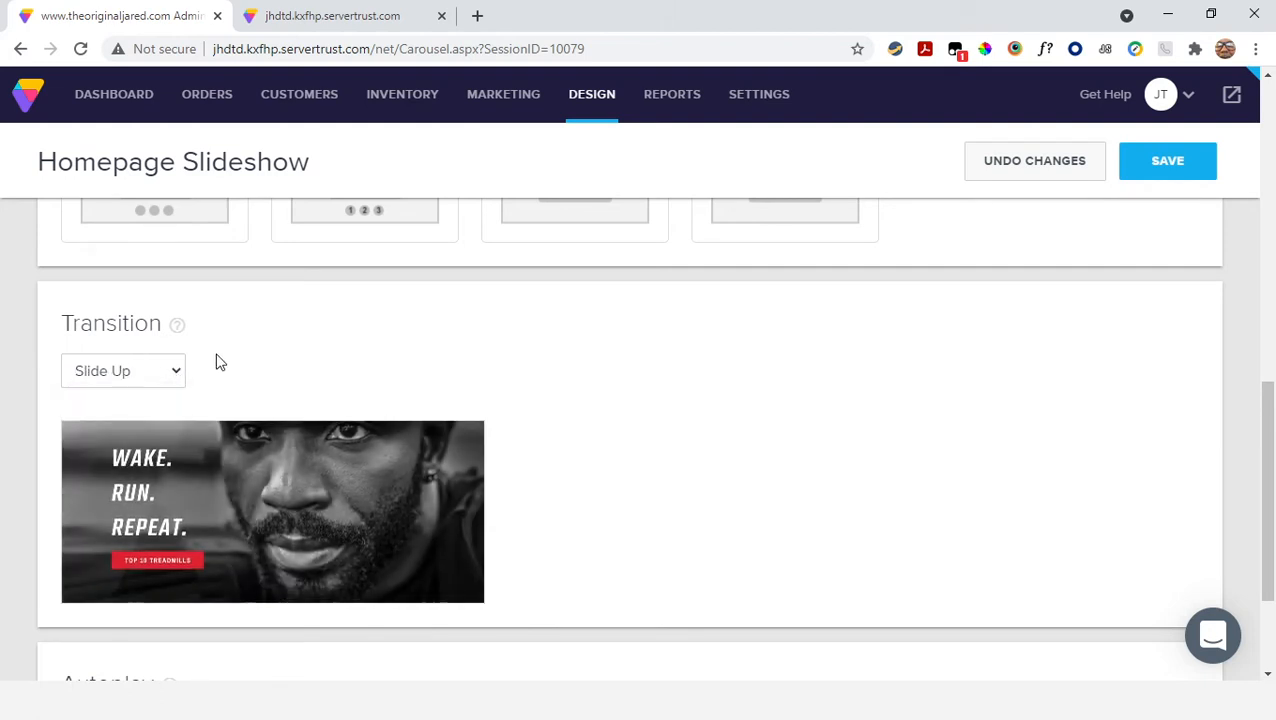
pyautogui.click(174, 379)
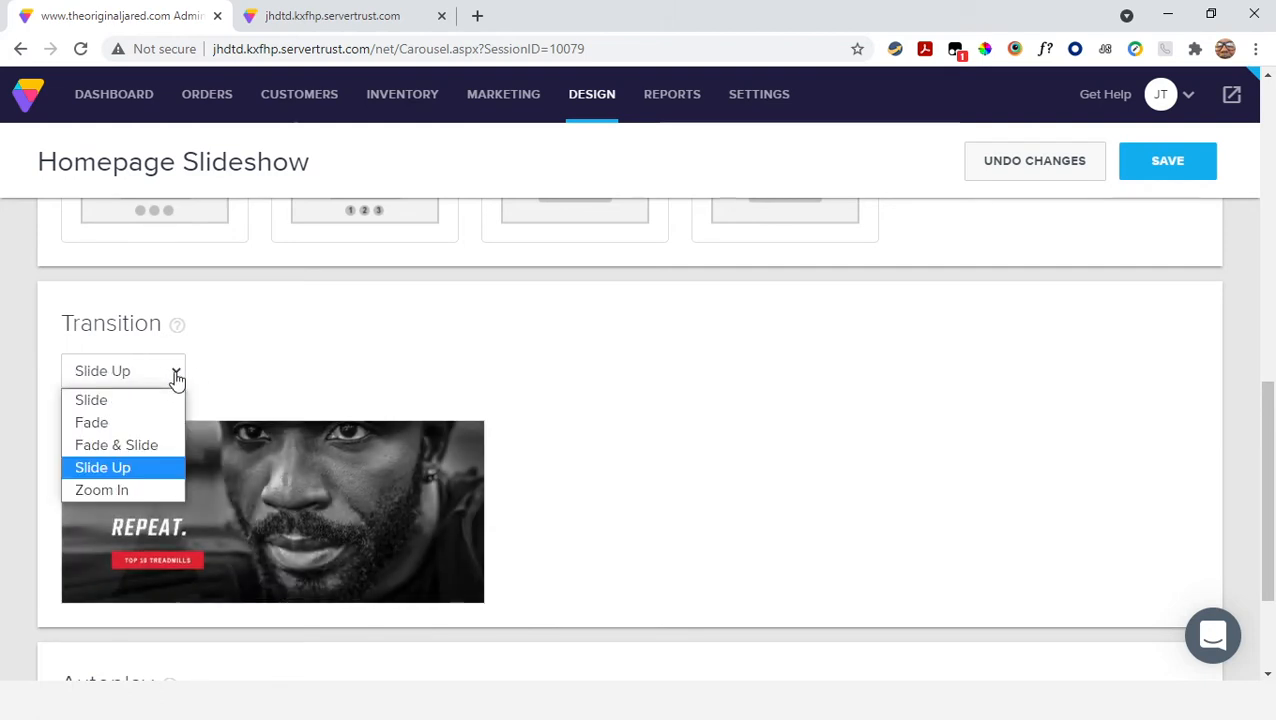
pyautogui.click(109, 490)
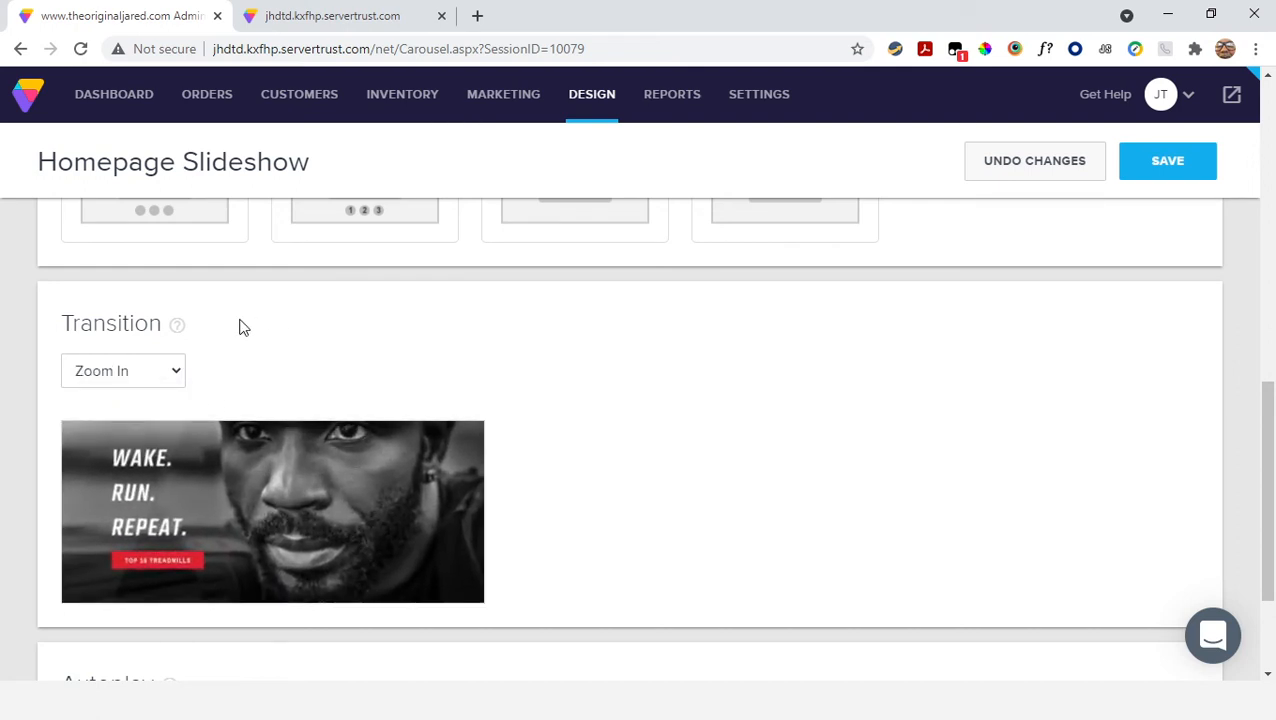
pyautogui.click(175, 372)
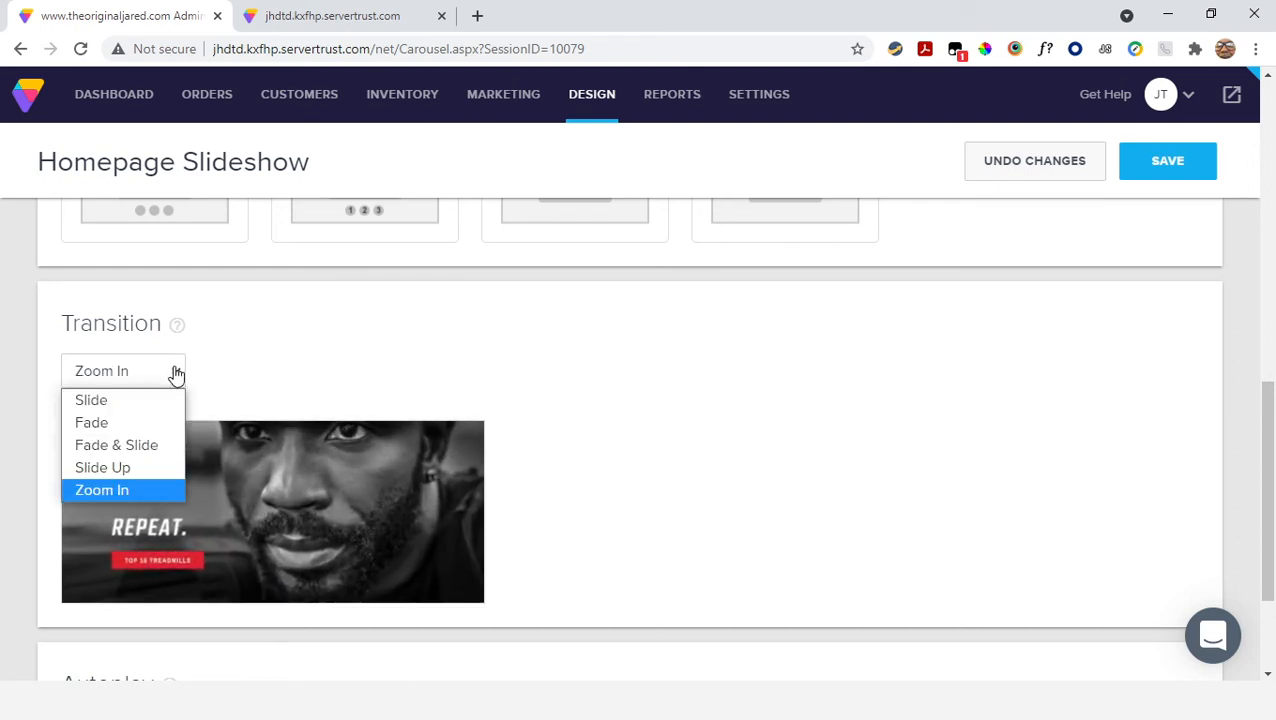
pyautogui.click(110, 403)
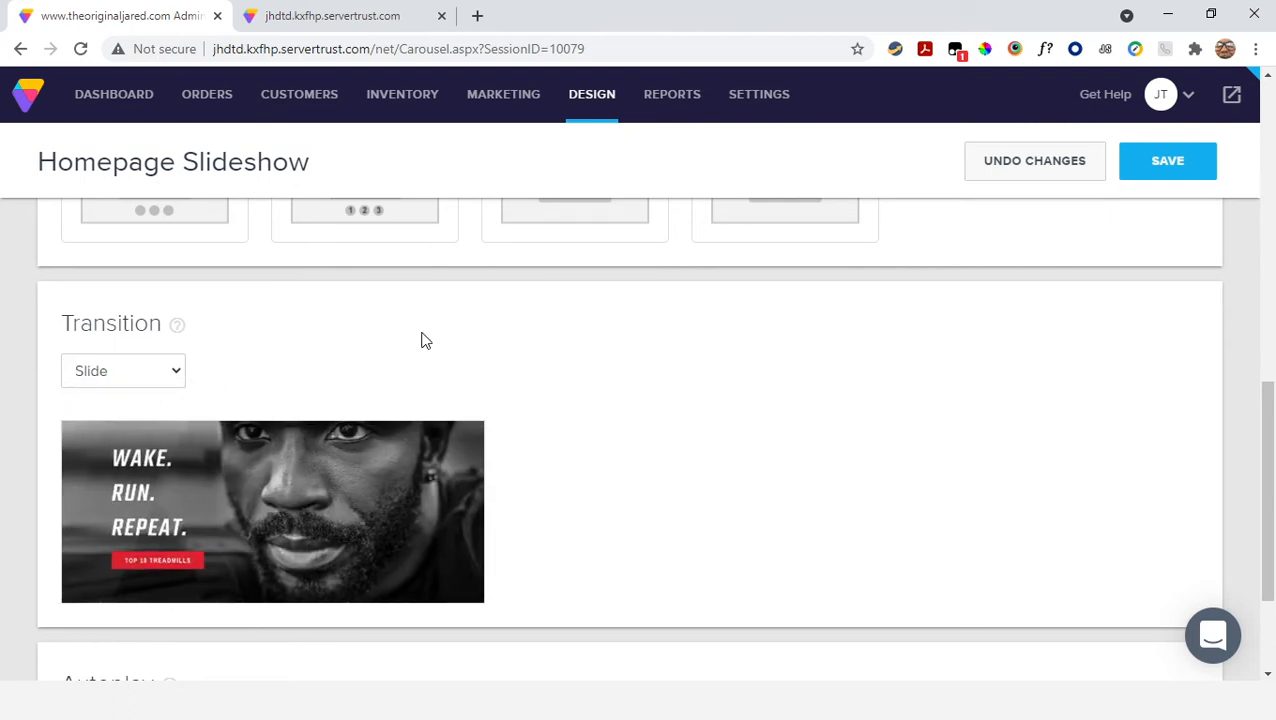
# Try adjusting the autoplay interval up and down, and return it to 5 seconds
pyautogui.scroll(-2, 578, 332)
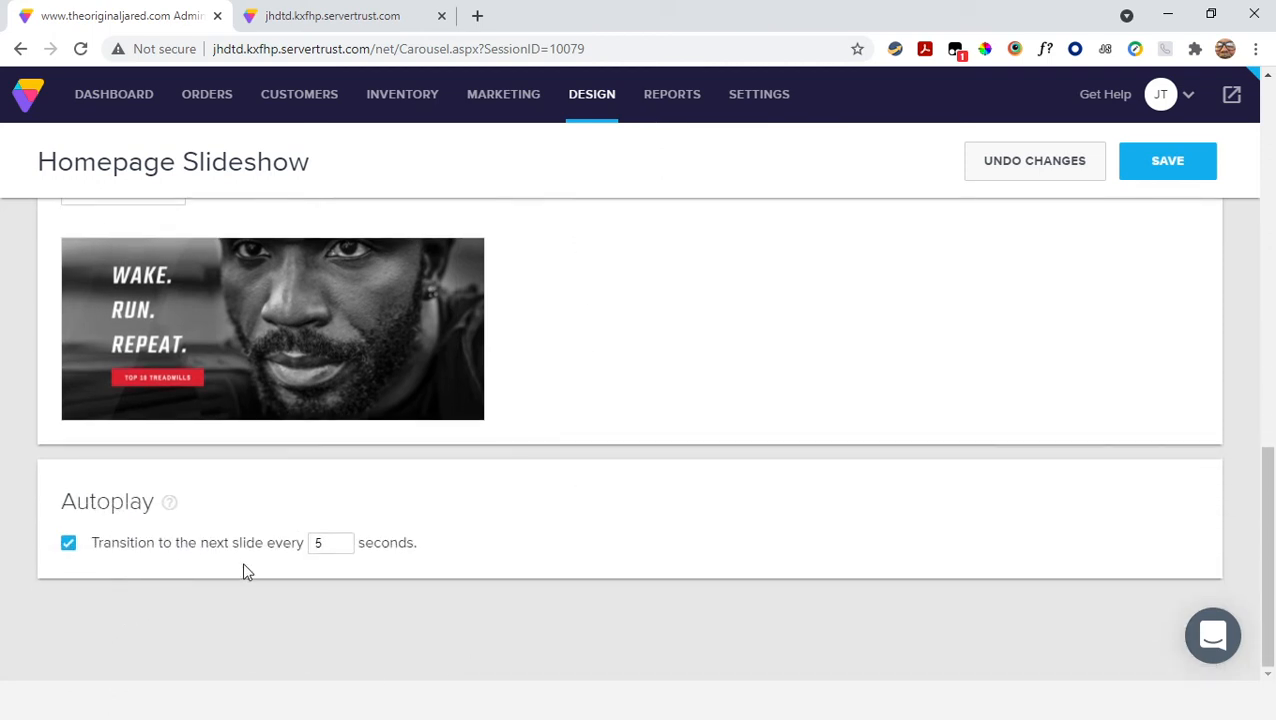
pyautogui.click(343, 540)
pyautogui.click(344, 548)
pyautogui.click(344, 548)
pyautogui.click(343, 539)
# Turn off slideshow autoplay, save the settings, and turn autoplay back on
pyautogui.click(68, 543)
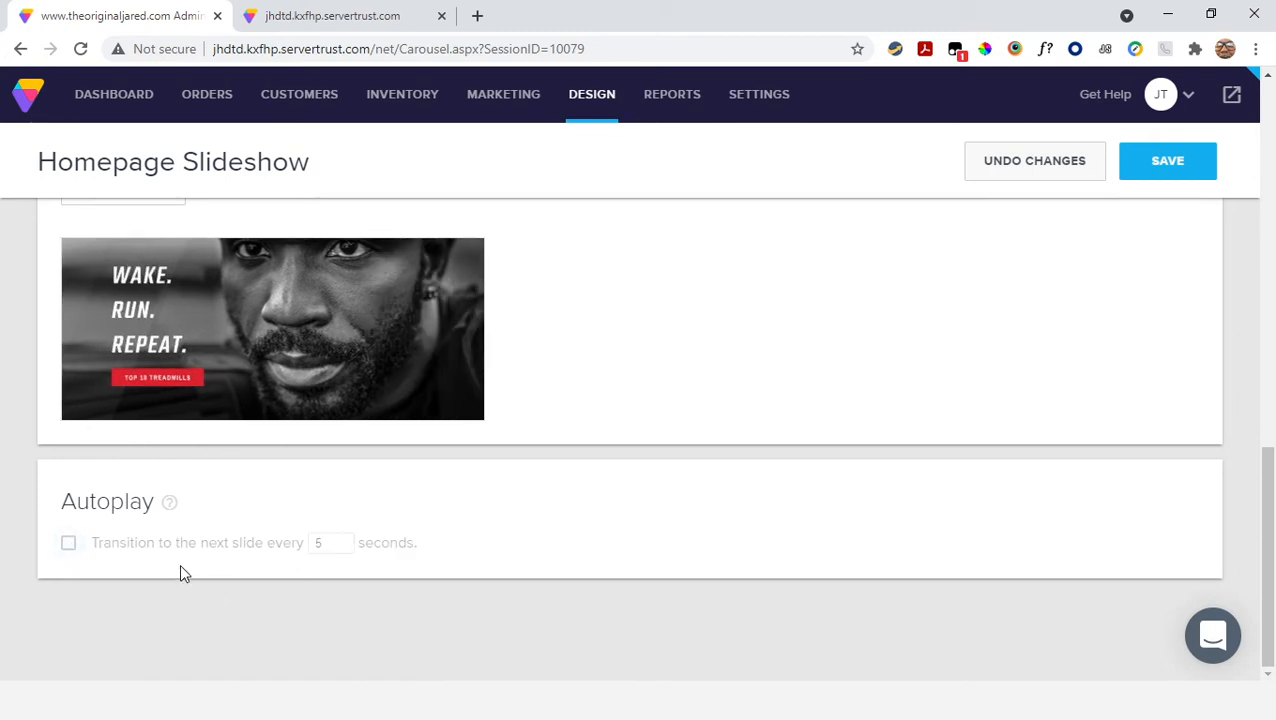
pyautogui.click(1157, 160)
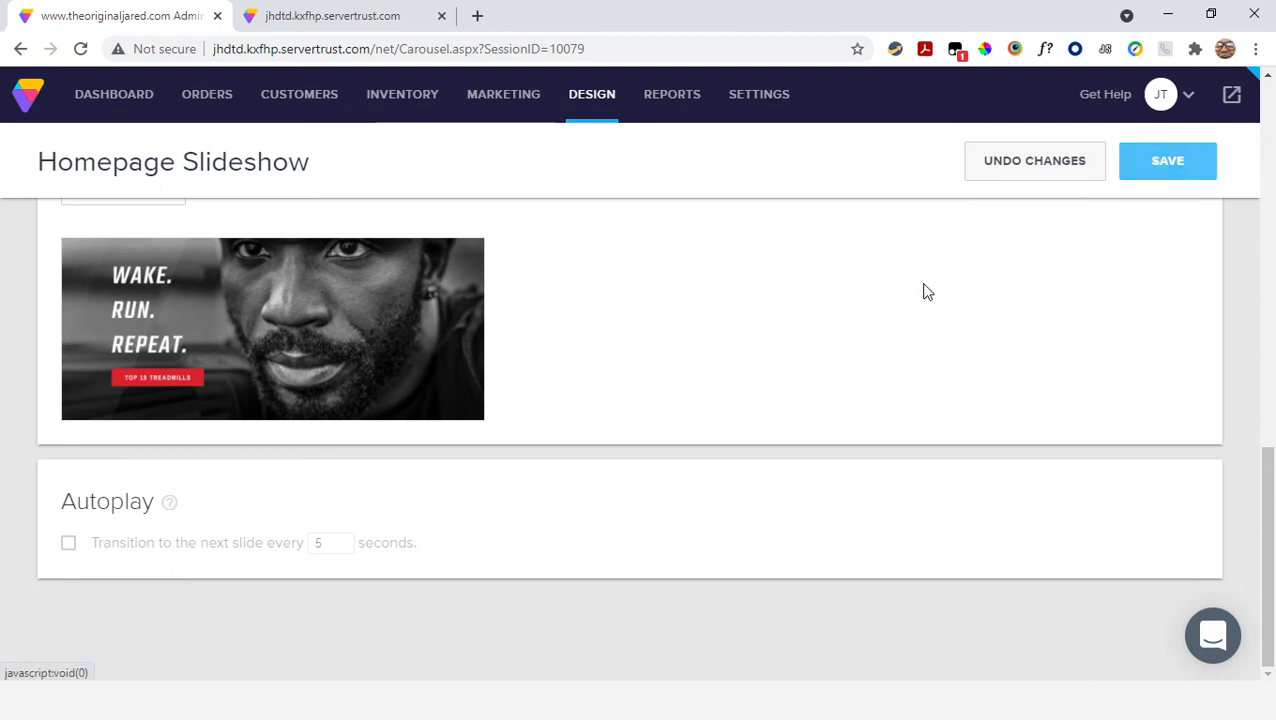
pyautogui.click(66, 545)
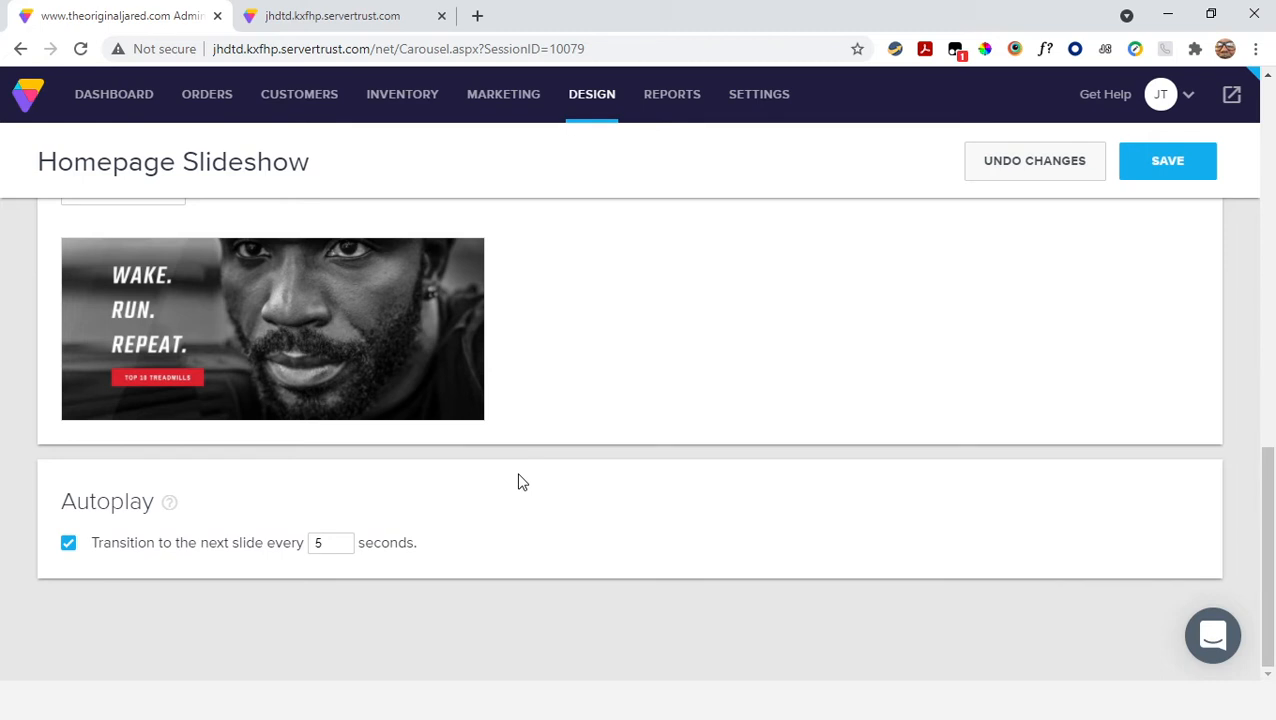
pyautogui.scroll(5, 518, 482)
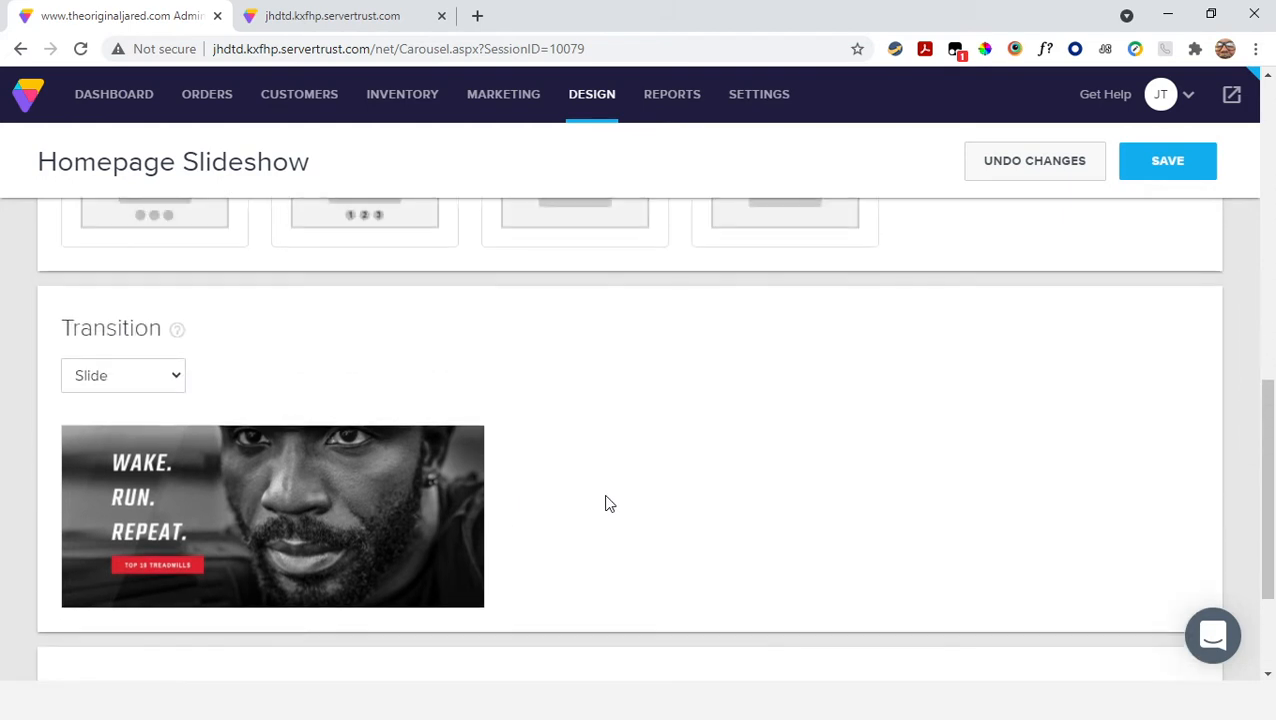
pyautogui.scroll(4, 548, 568)
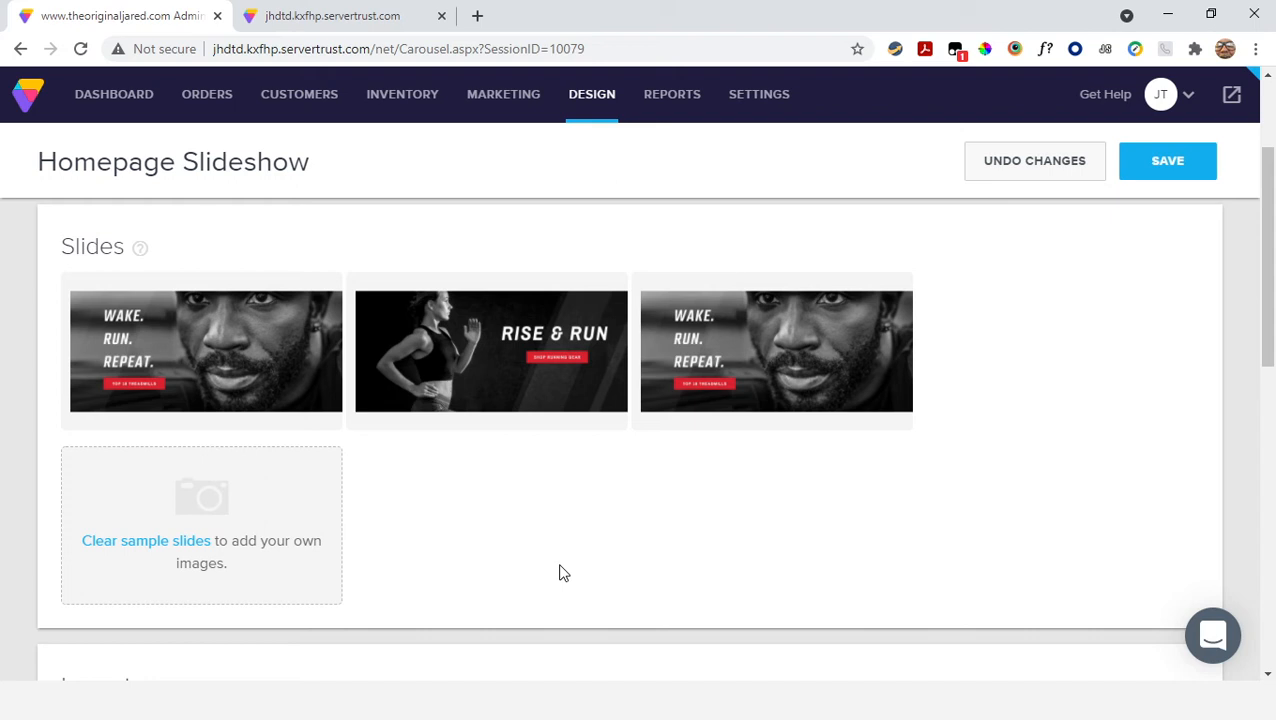
pyautogui.scroll(2, 563, 573)
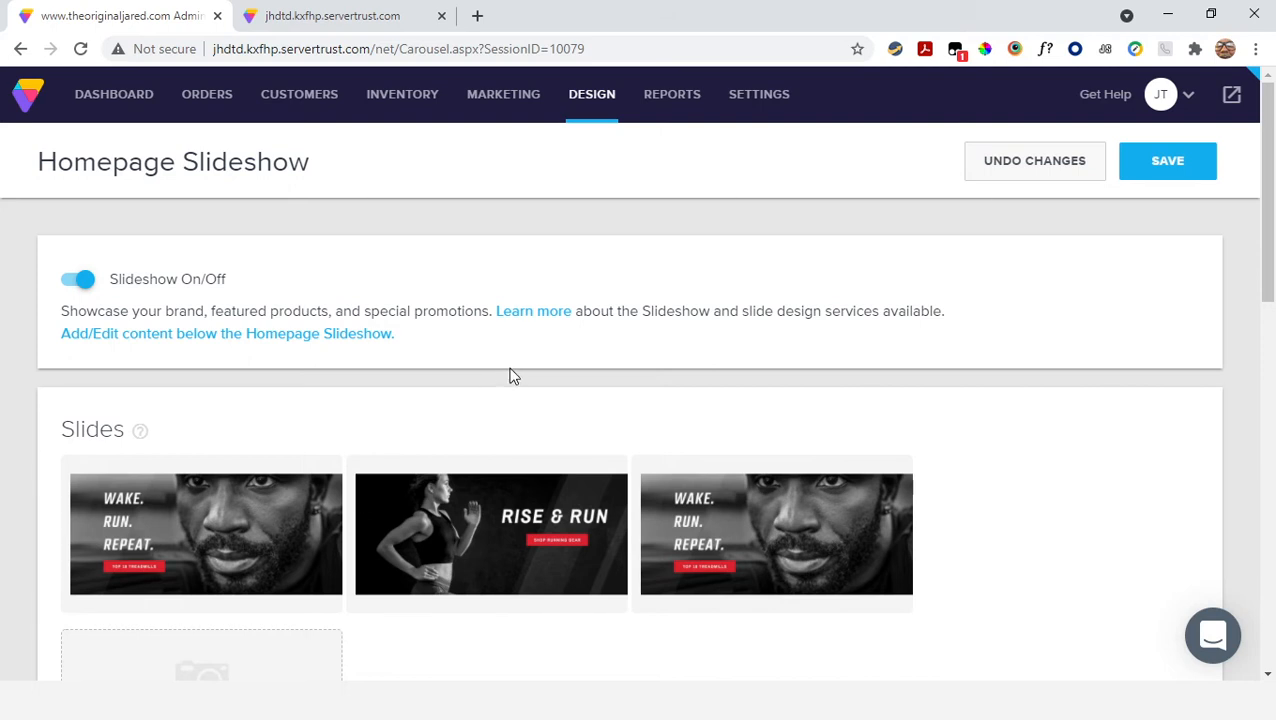
# Clear the sample slides from the homepage slideshow, and restore them
pyautogui.scroll(-3, 510, 385)
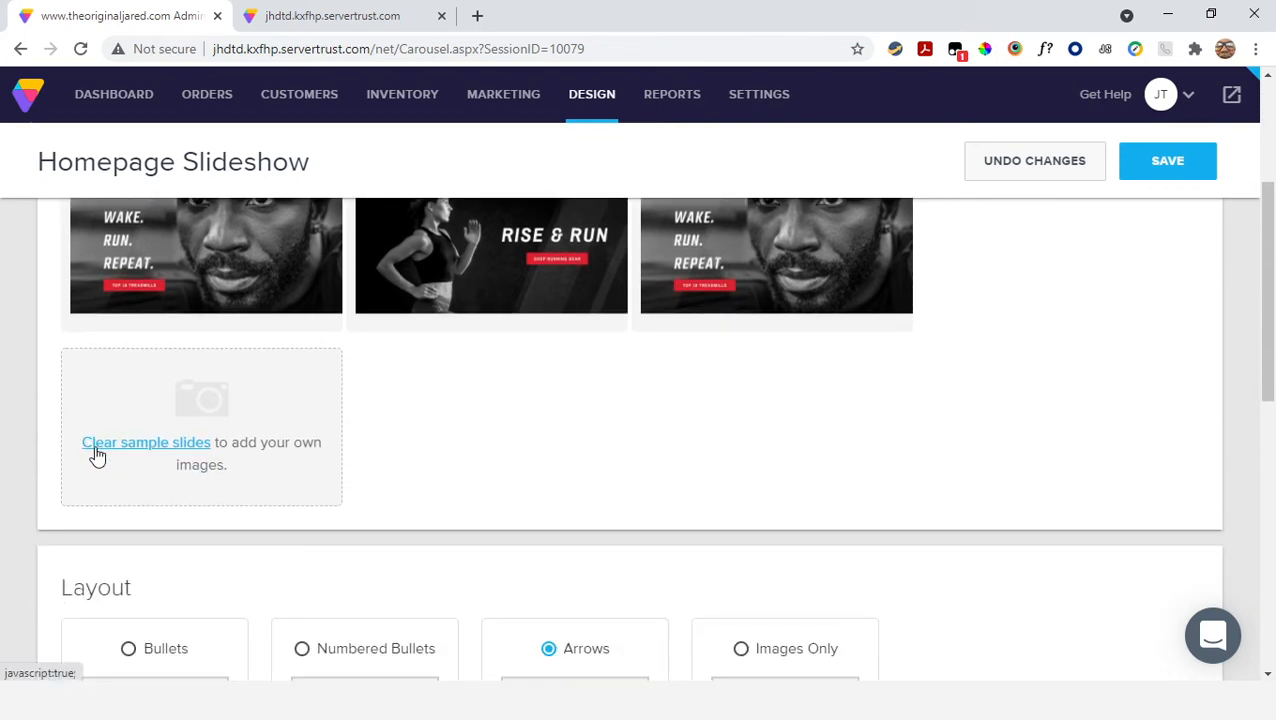
pyautogui.click(97, 455)
pyautogui.scroll(1, 436, 390)
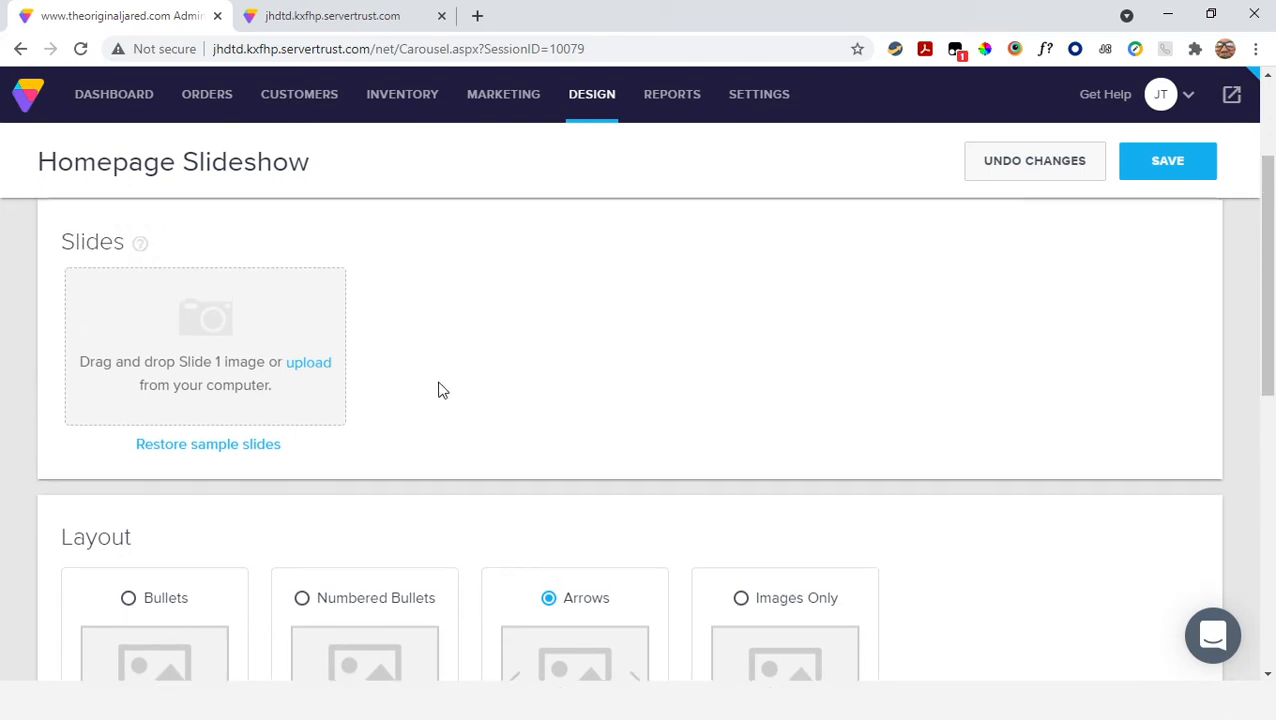
pyautogui.scroll(1, 527, 420)
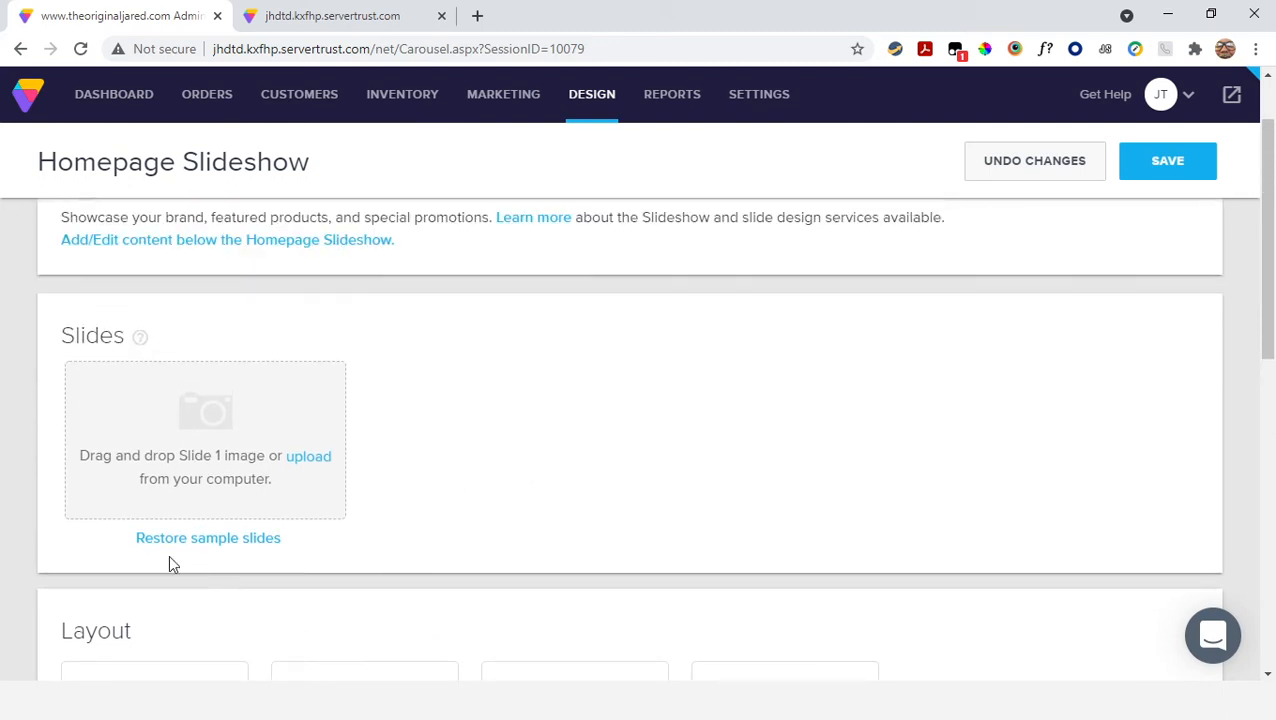
pyautogui.click(250, 540)
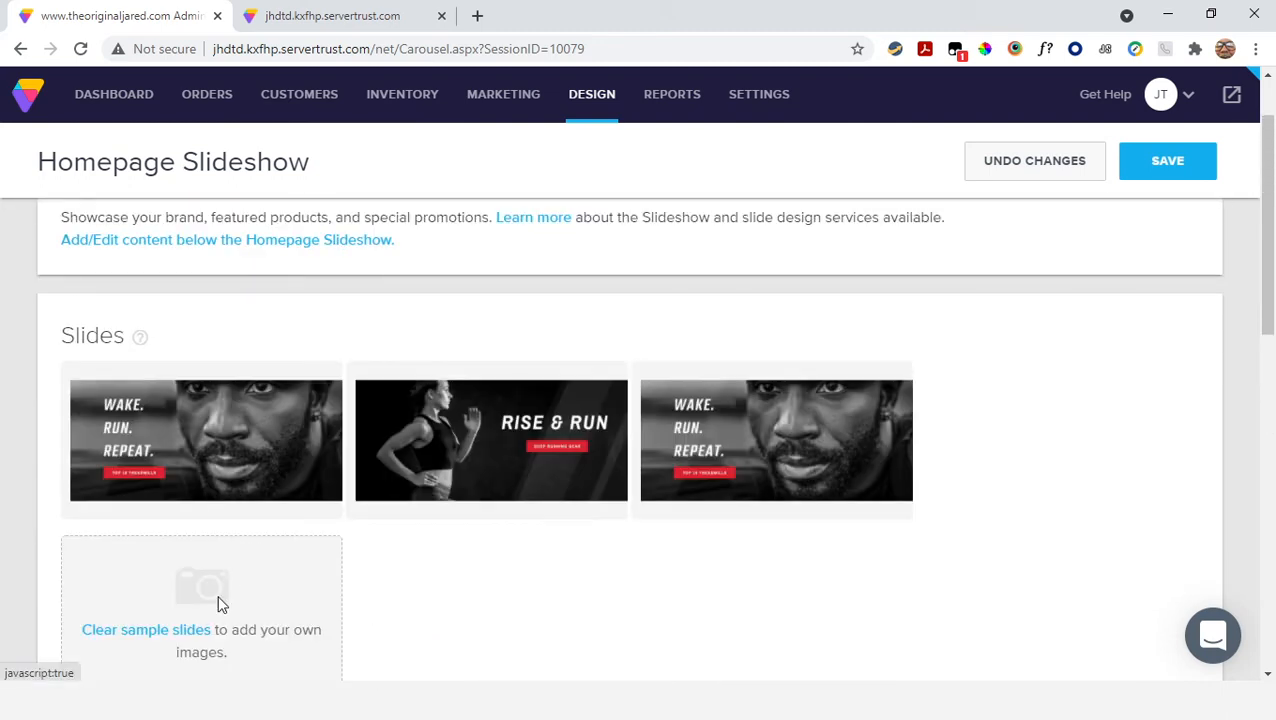
# Clear the sample slides and upload the A-bowlslide image from the Lessonly folder as Slide 1
pyautogui.scroll(-1, 465, 473)
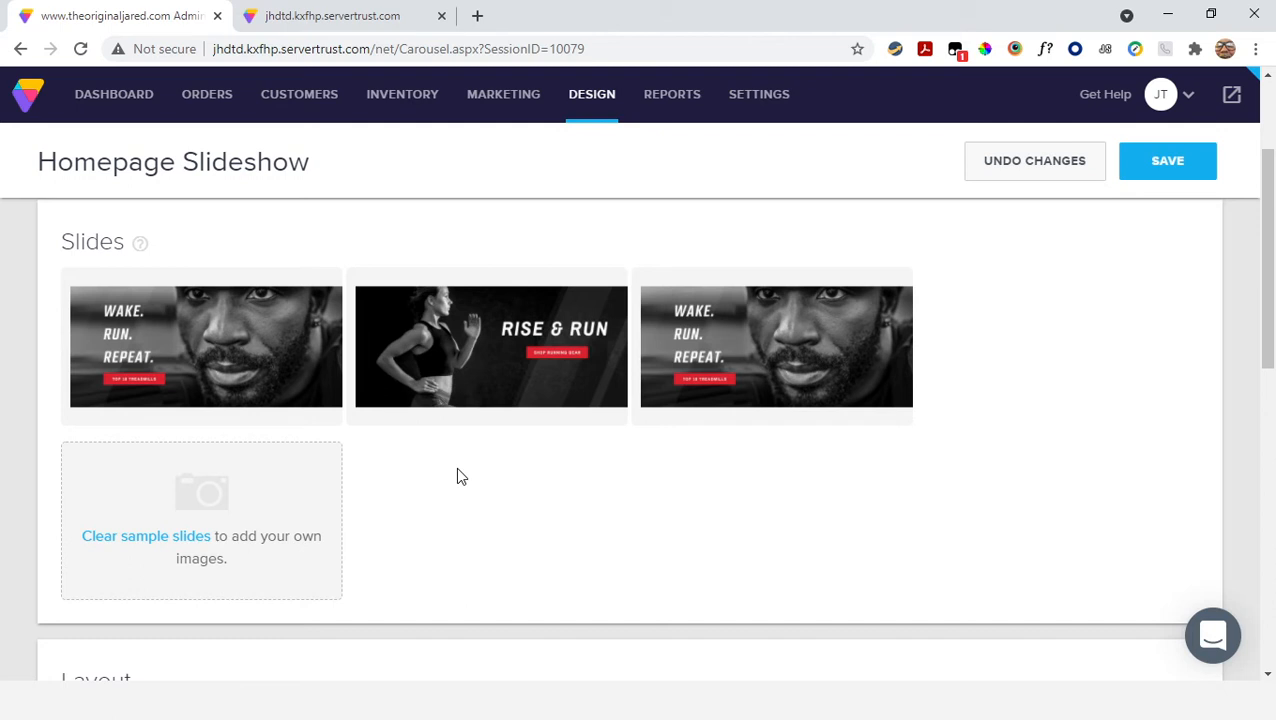
pyautogui.click(167, 542)
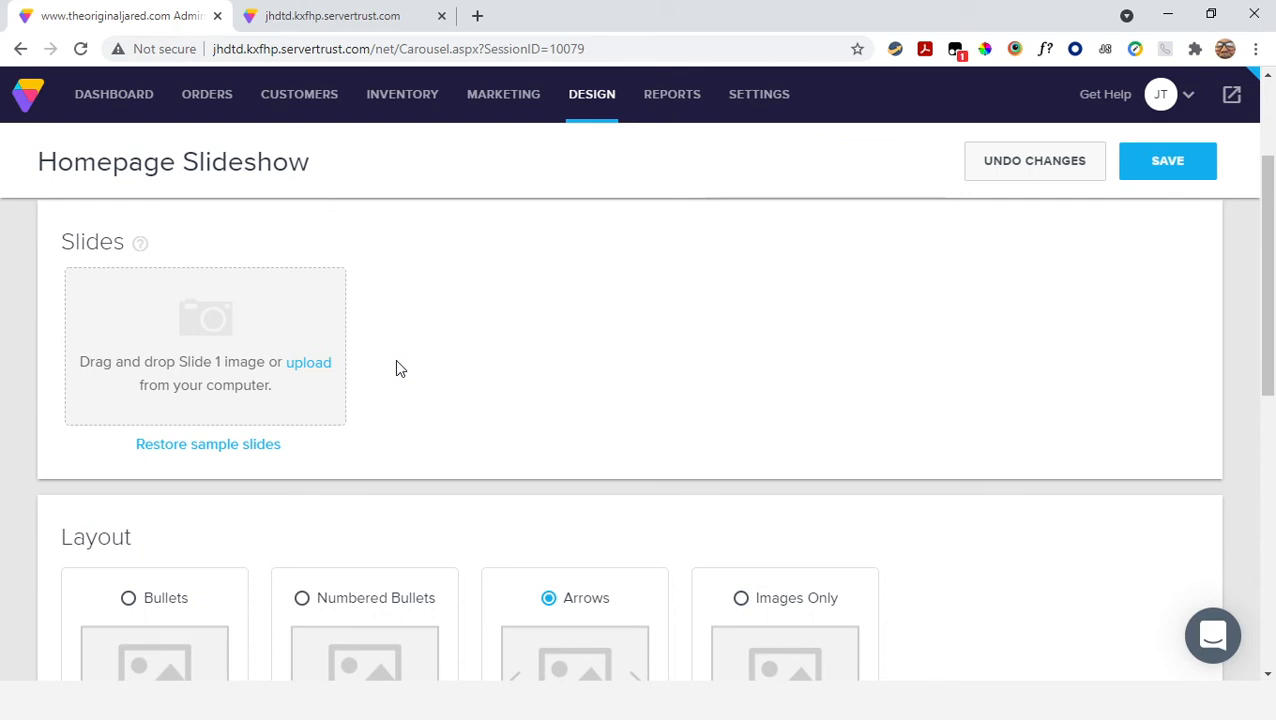
pyautogui.click(308, 366)
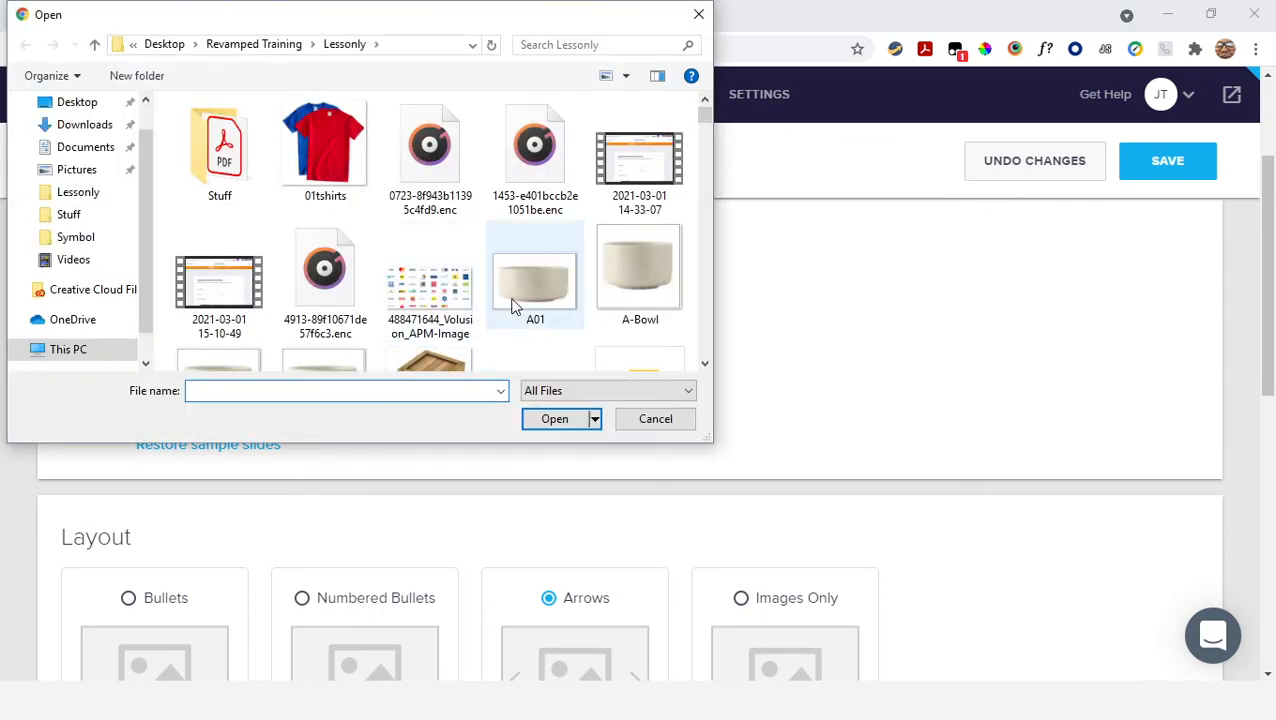
pyautogui.scroll(-2, 530, 218)
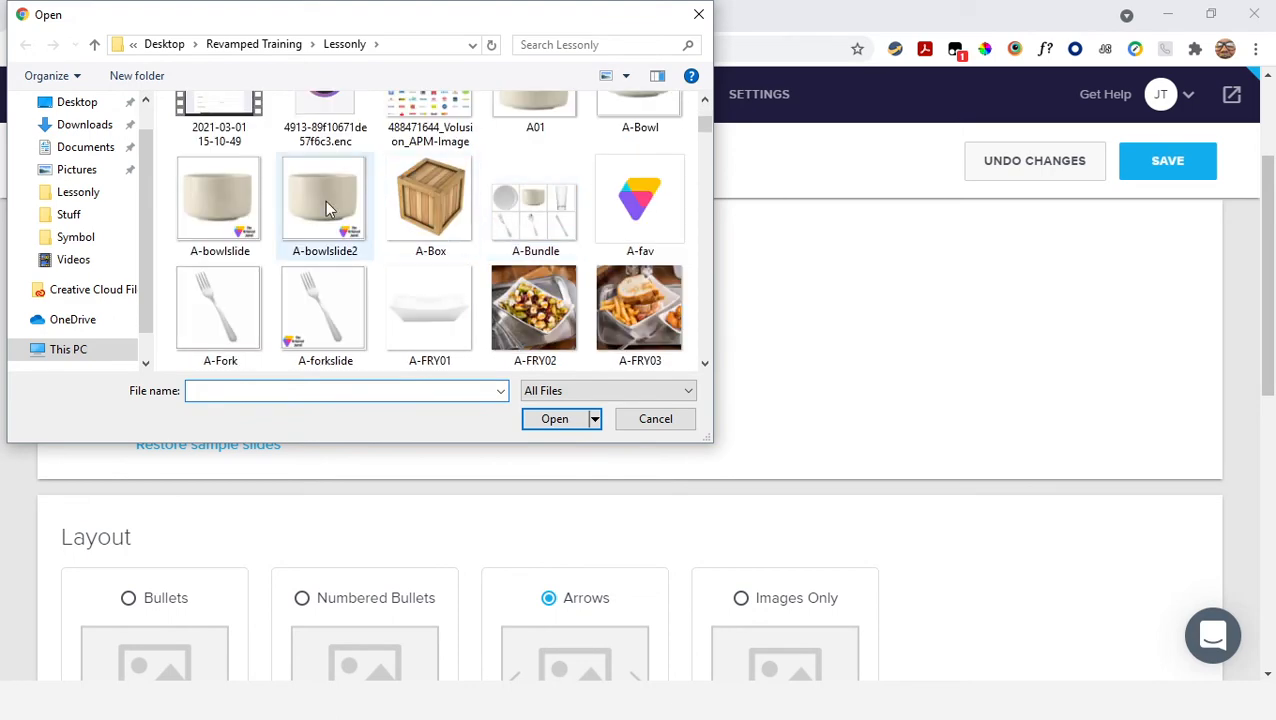
pyautogui.click(211, 193)
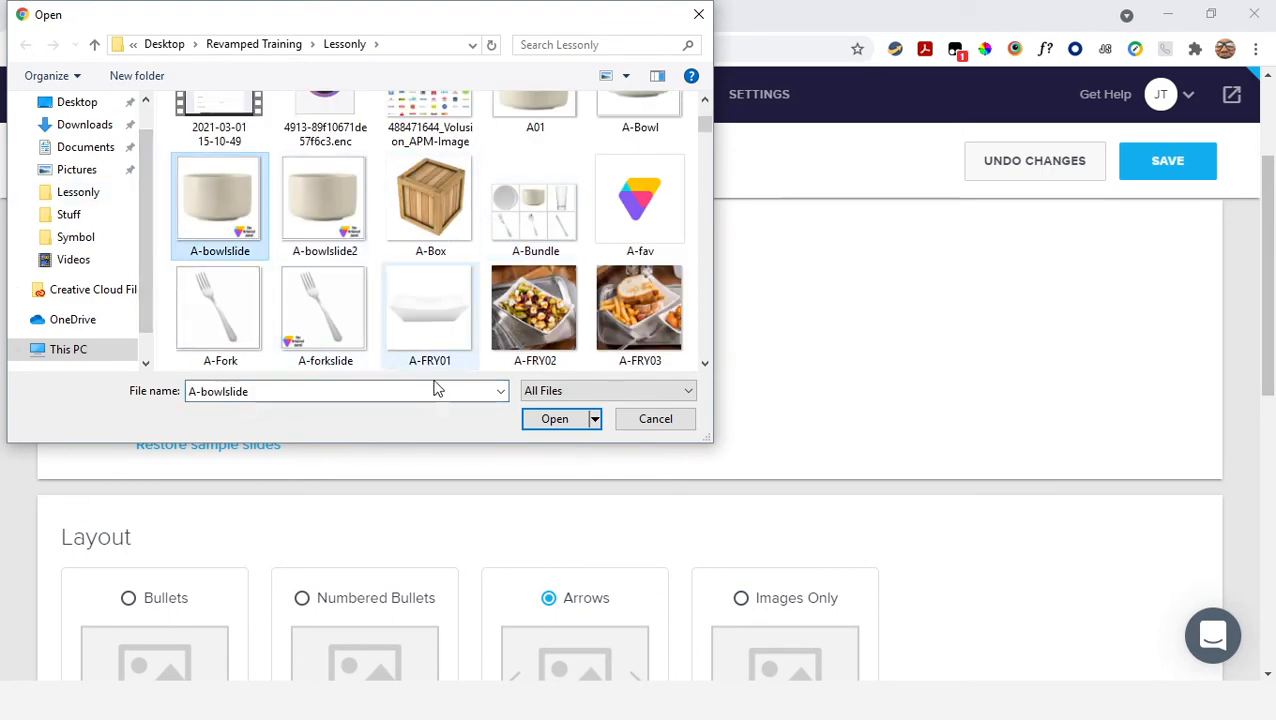
pyautogui.click(546, 426)
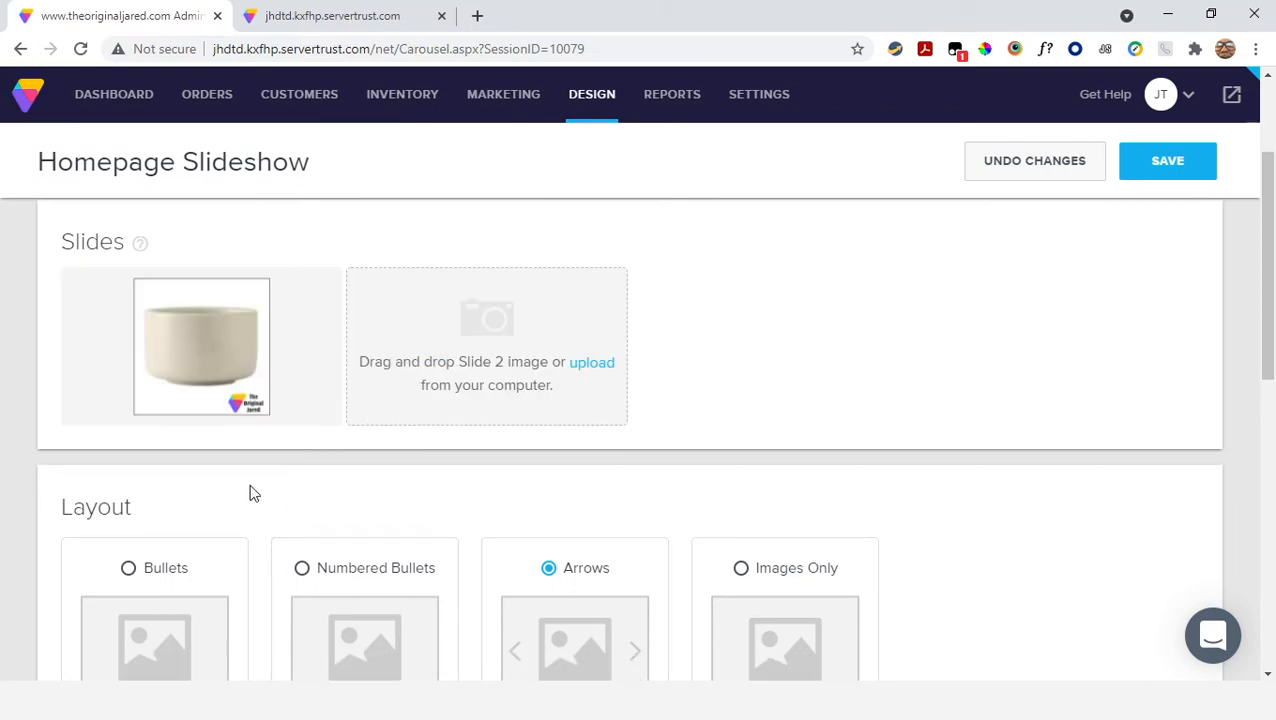
# Upload the A-forkslide image from the Lessonly folder as Slide 2
pyautogui.moveTo(215, 395)
pyautogui.moveTo(177, 388)
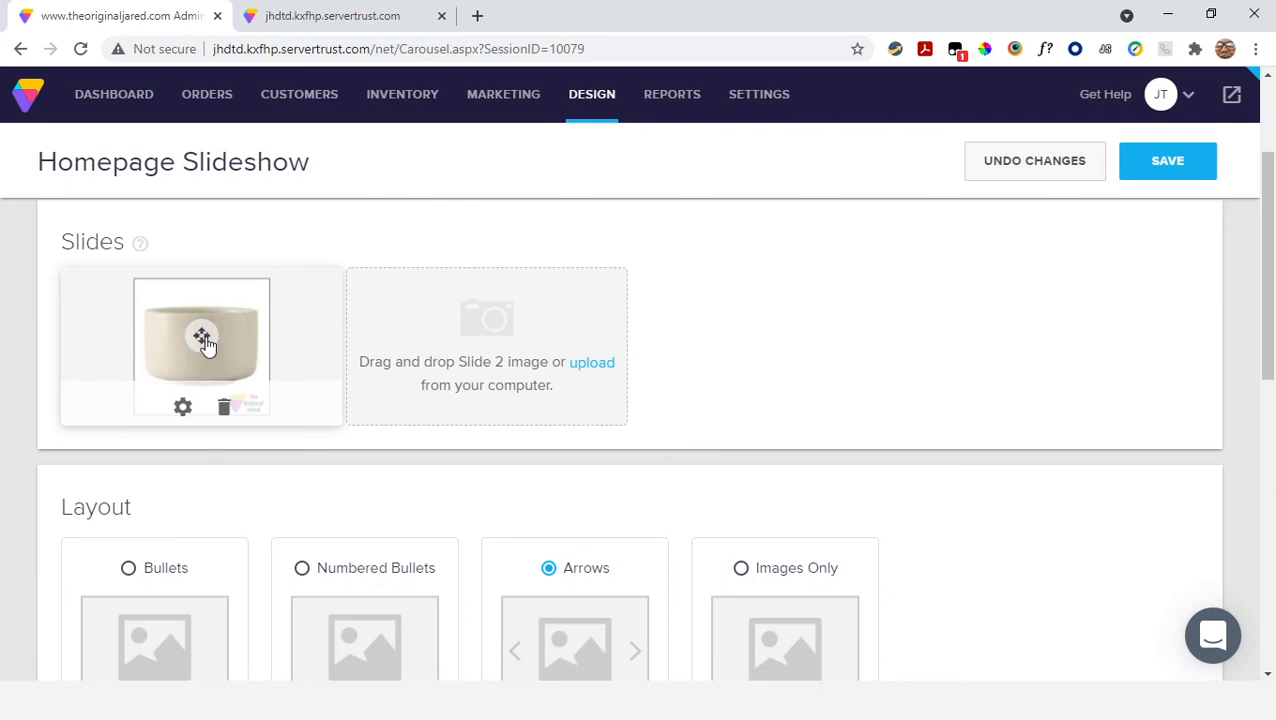
pyautogui.click(592, 363)
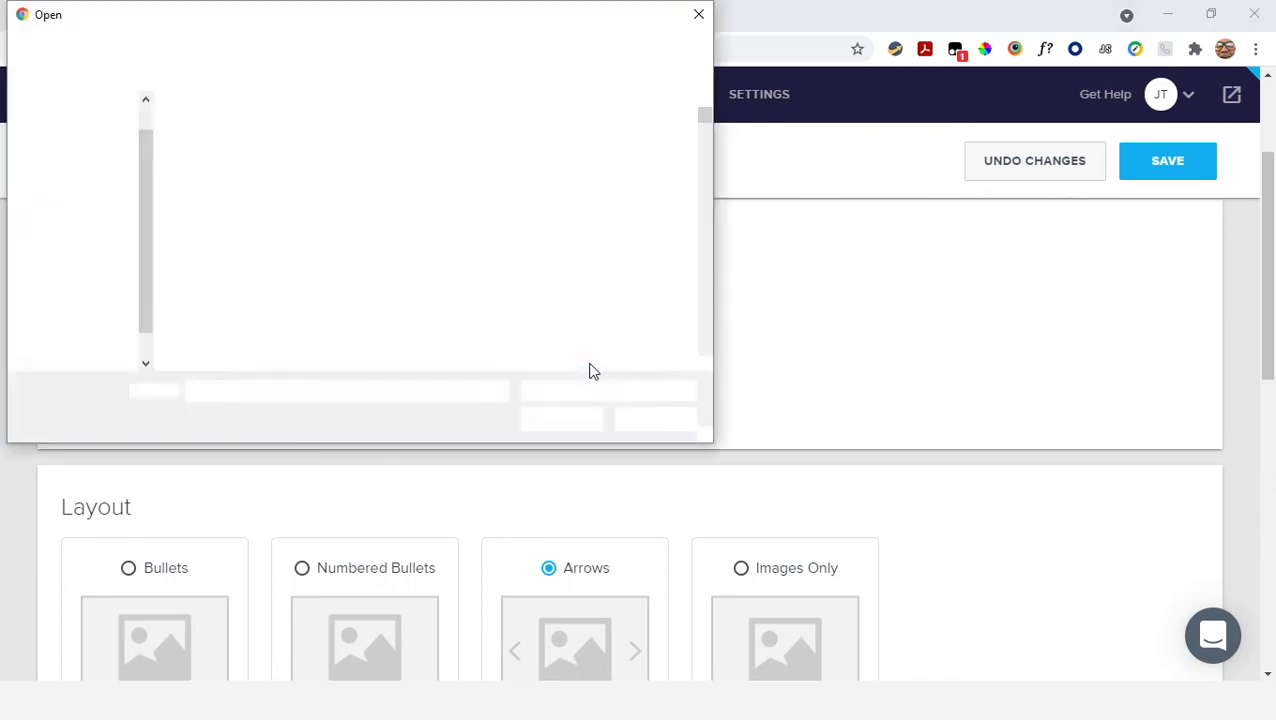
pyautogui.scroll(-2, 362, 220)
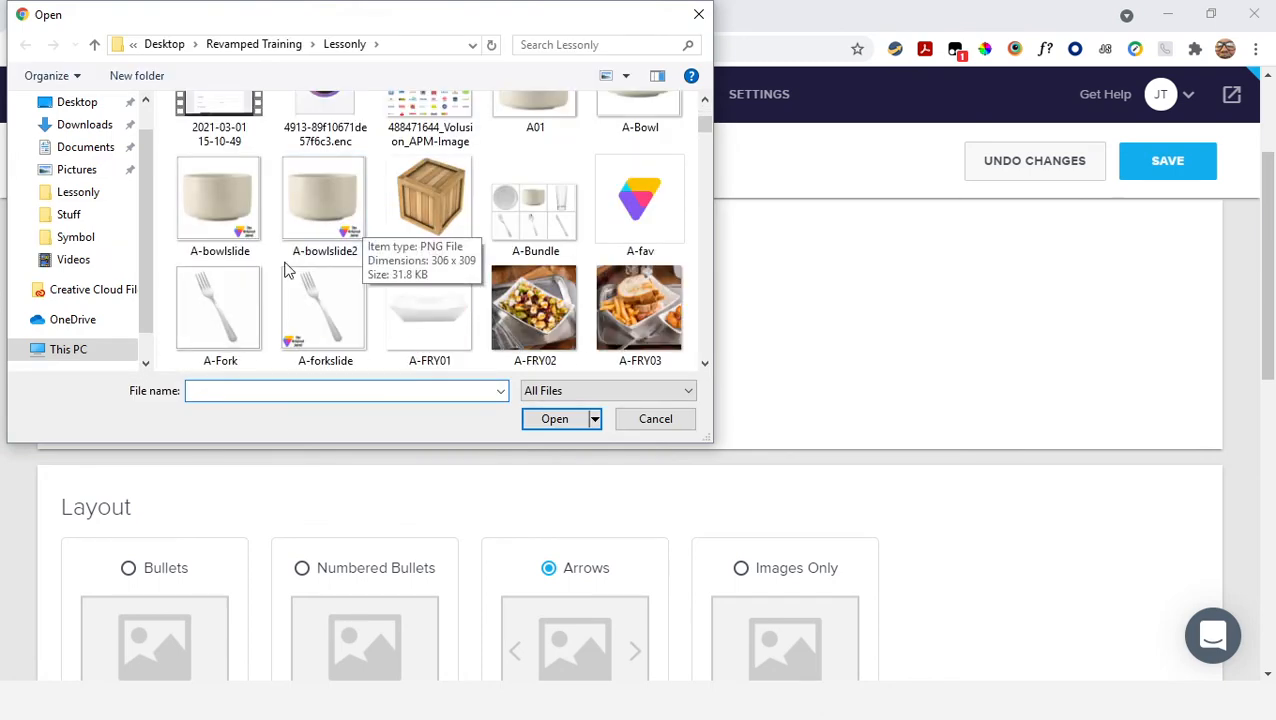
pyautogui.click(328, 302)
pyautogui.click(537, 421)
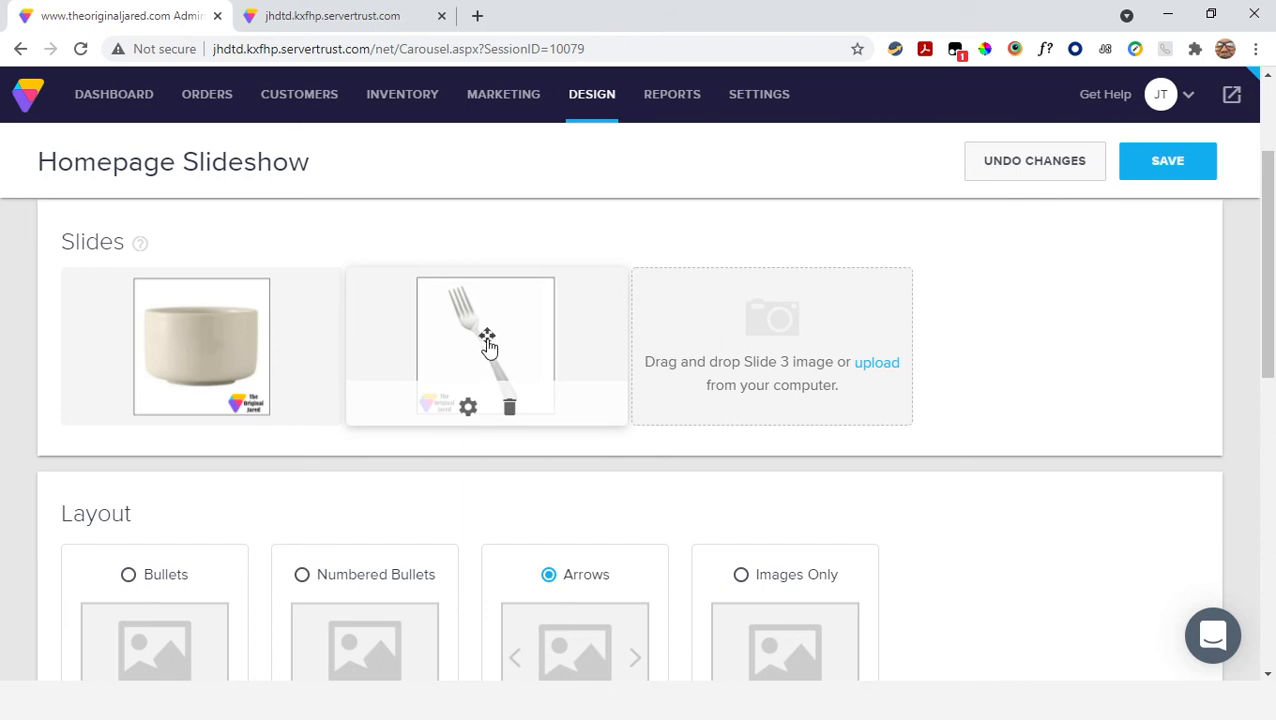
# Try moving the fork slide ahead of the bowl slide, and put the bowl slide back in first place
pyautogui.moveTo(488, 343); pyautogui.dragTo(190, 333)
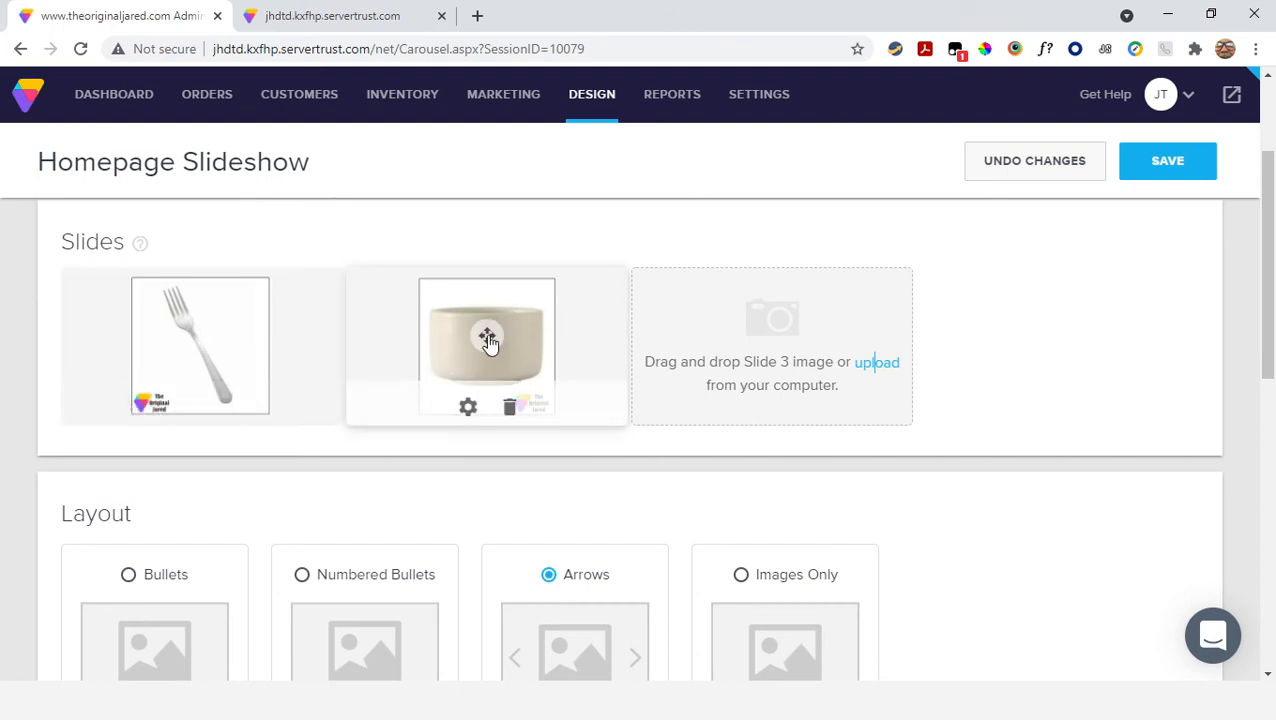
pyautogui.moveTo(488, 342); pyautogui.dragTo(234, 360)
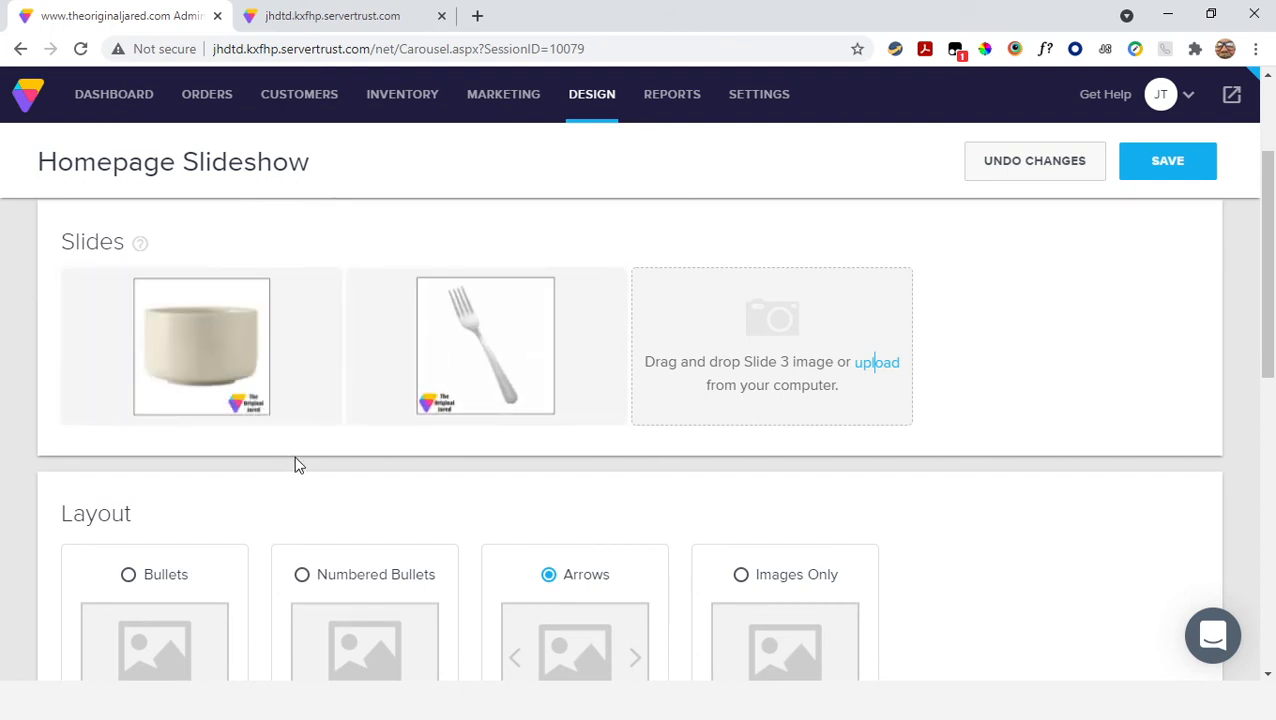
# Examine the alt text and destination link fields in the bowl slide's settings, and leave without applying changes
pyautogui.moveTo(182, 424)
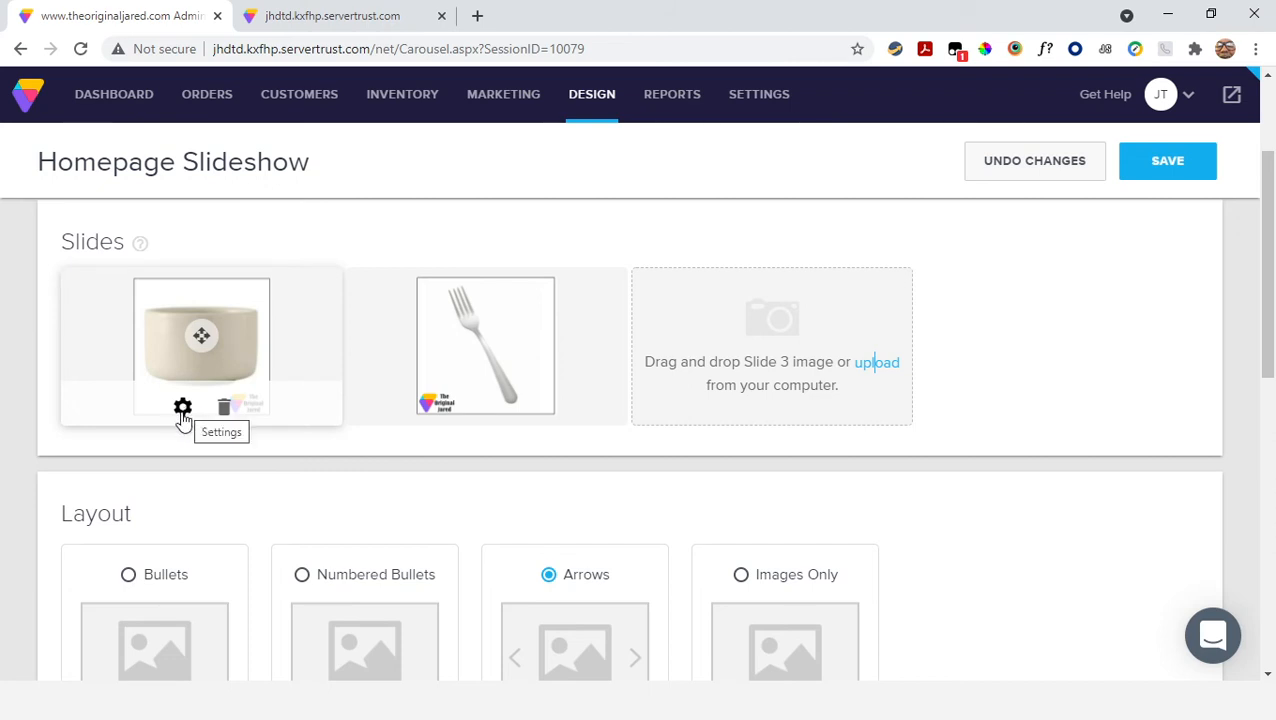
pyautogui.click(182, 410)
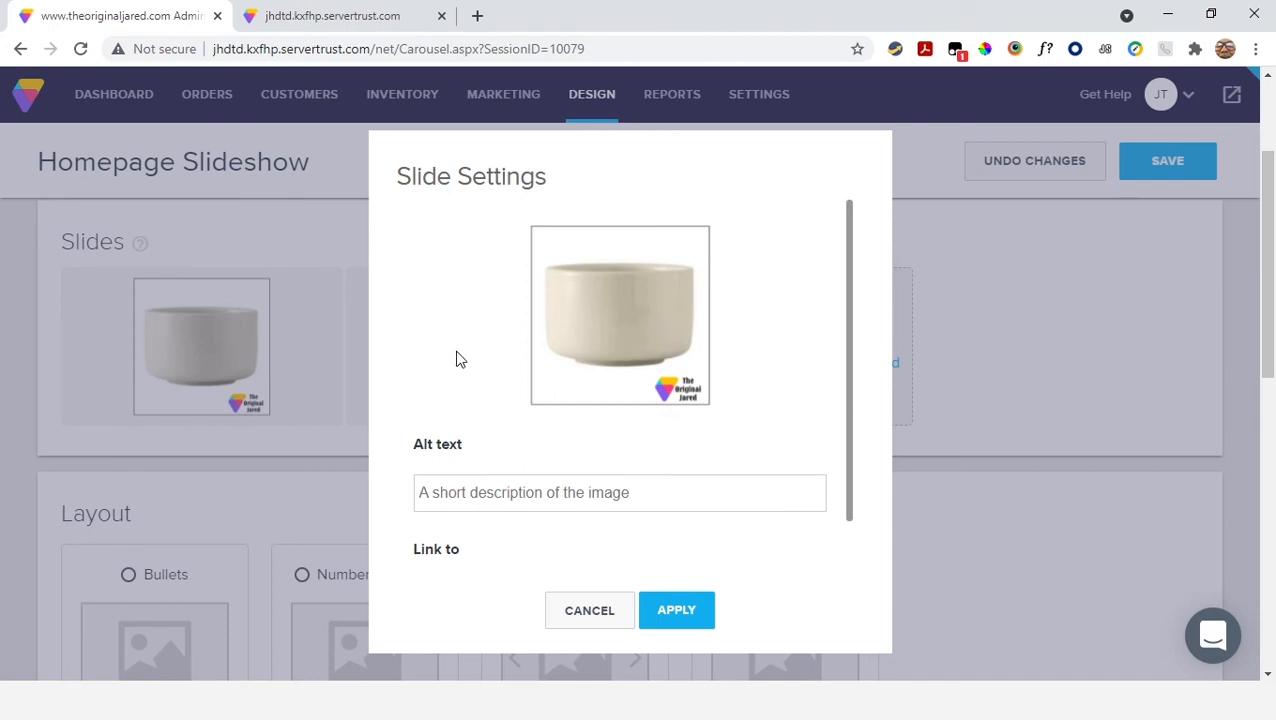
pyautogui.scroll(-1, 456, 360)
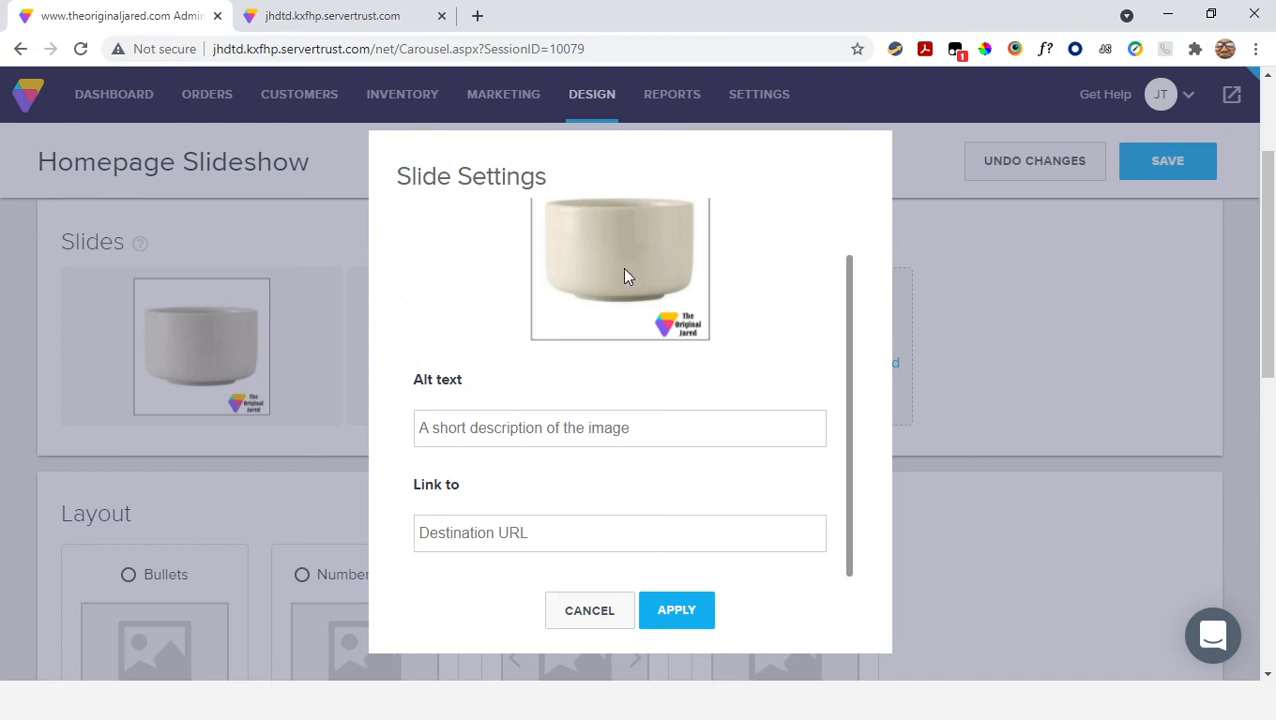
pyautogui.click(452, 429)
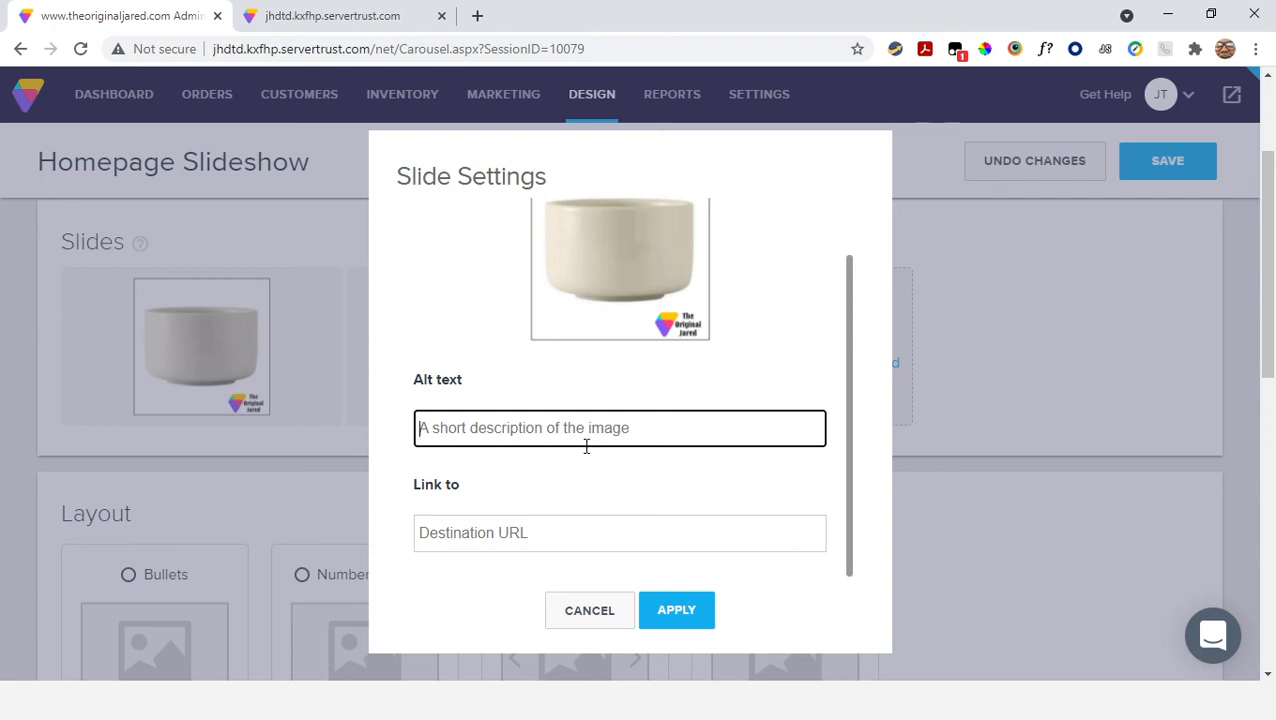
pyautogui.click(474, 533)
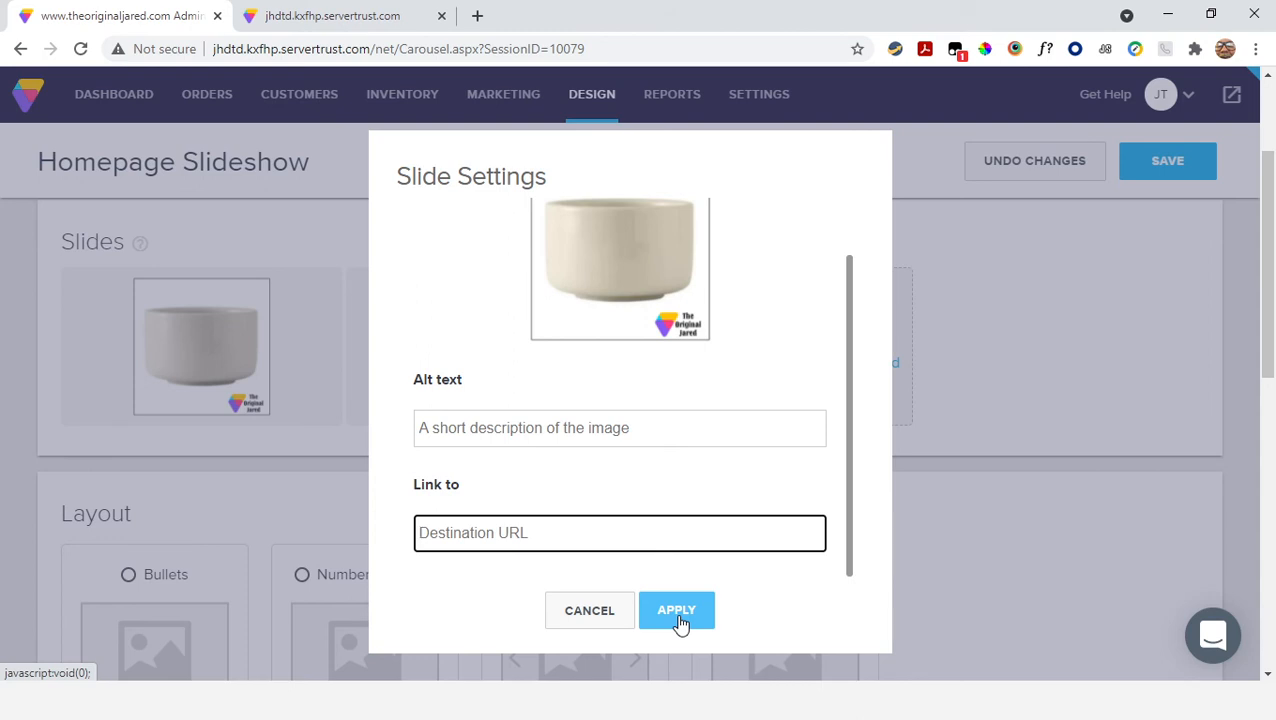
pyautogui.click(588, 612)
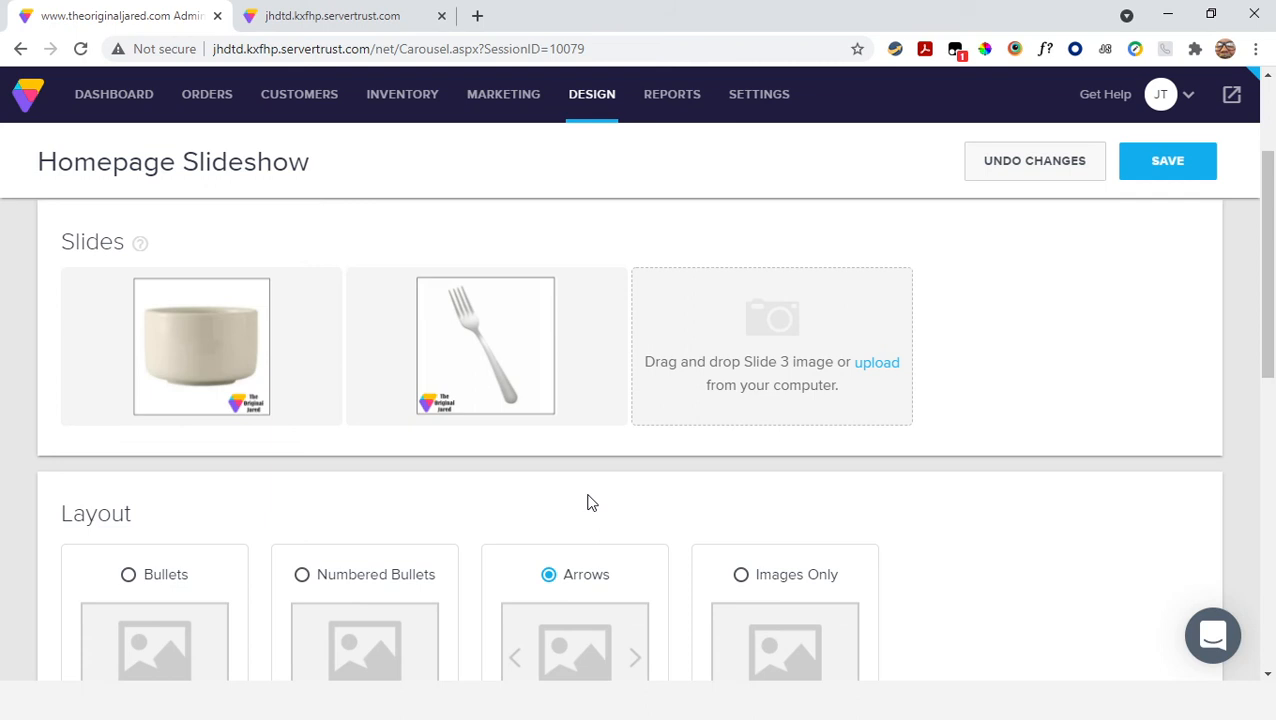
# Open the article for content below the homepage slideshow and examine its details and article body
pyautogui.moveTo(507, 379)
pyautogui.scroll(2, 1037, 495)
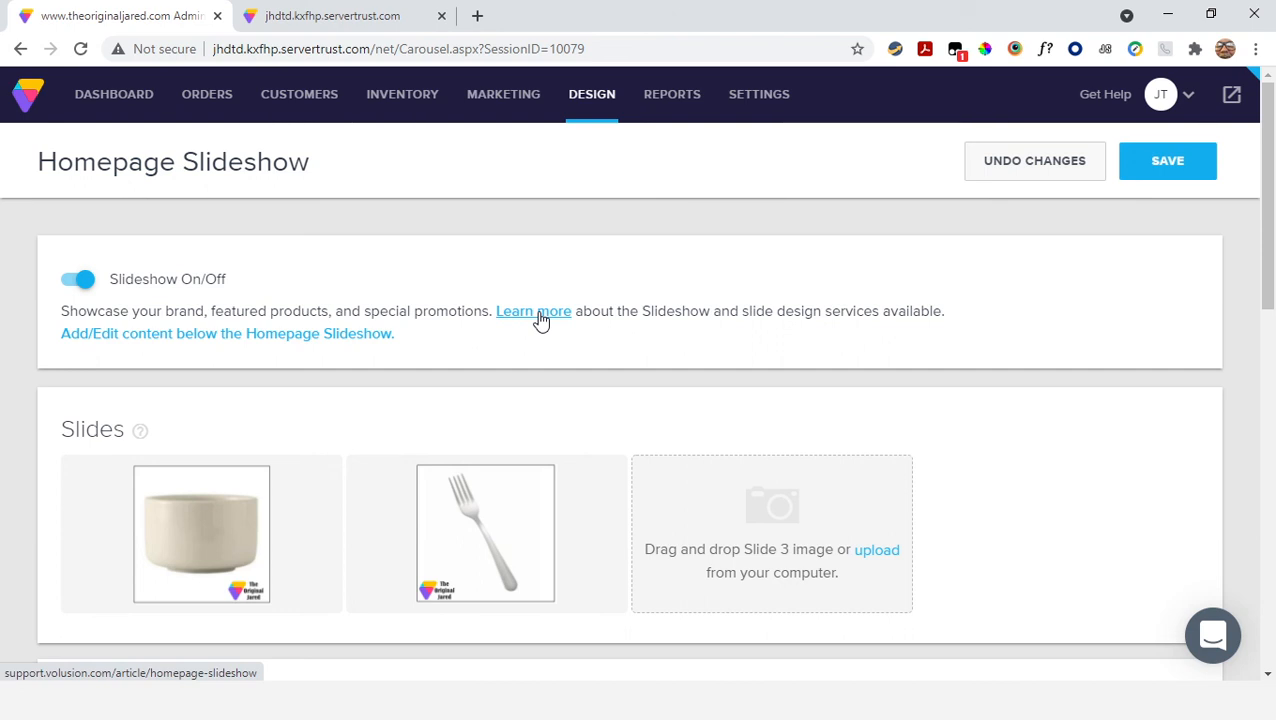
pyautogui.click(219, 341)
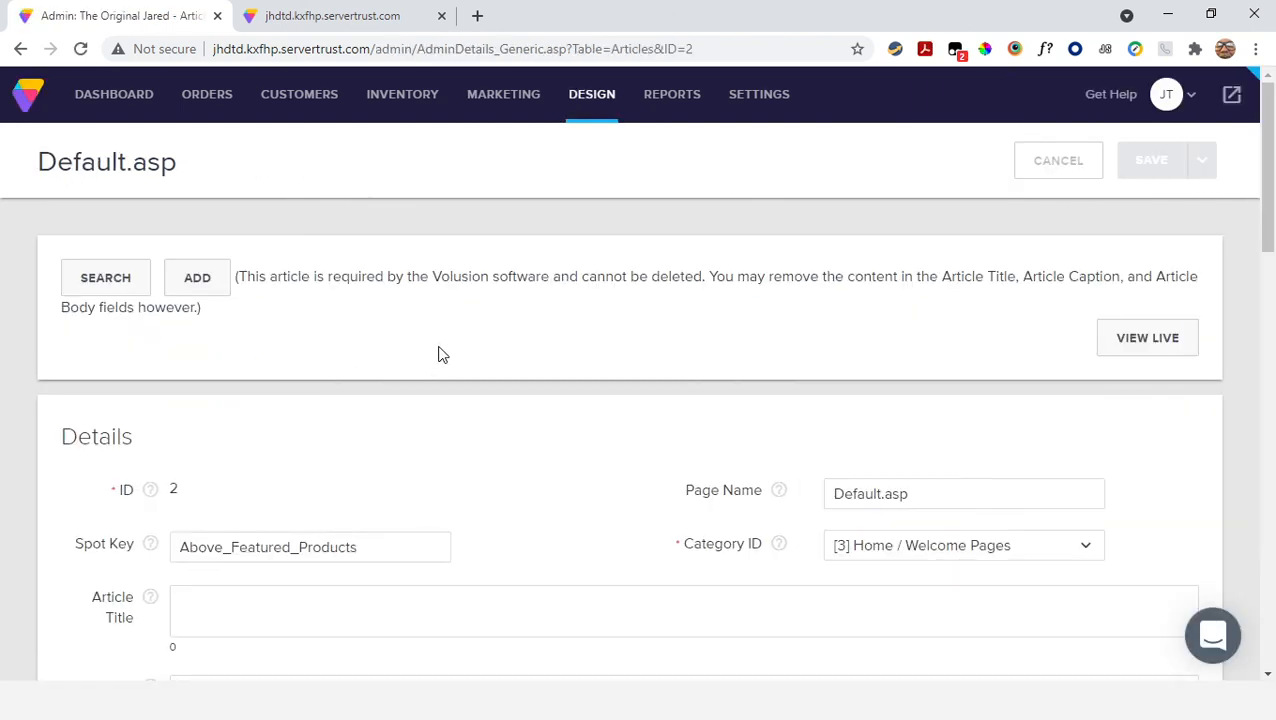
pyautogui.scroll(-2, 442, 355)
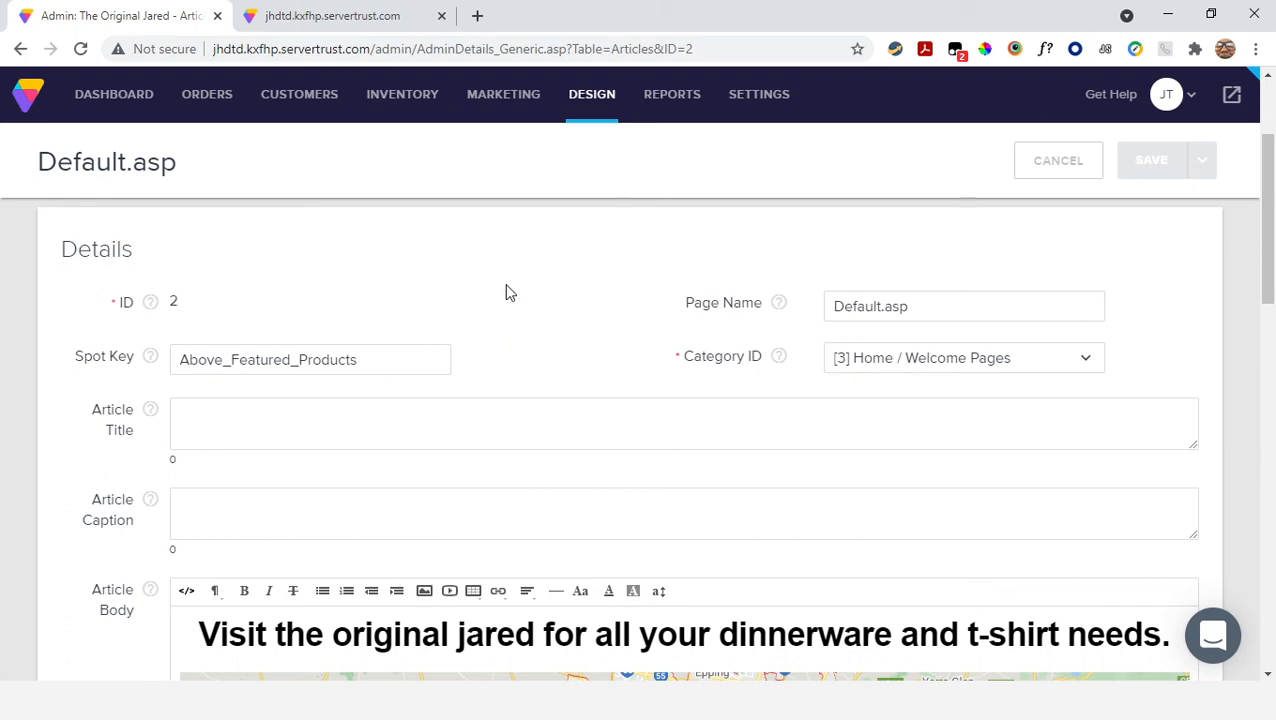
pyautogui.scroll(-2, 507, 292)
pyautogui.scroll(-1, 506, 290)
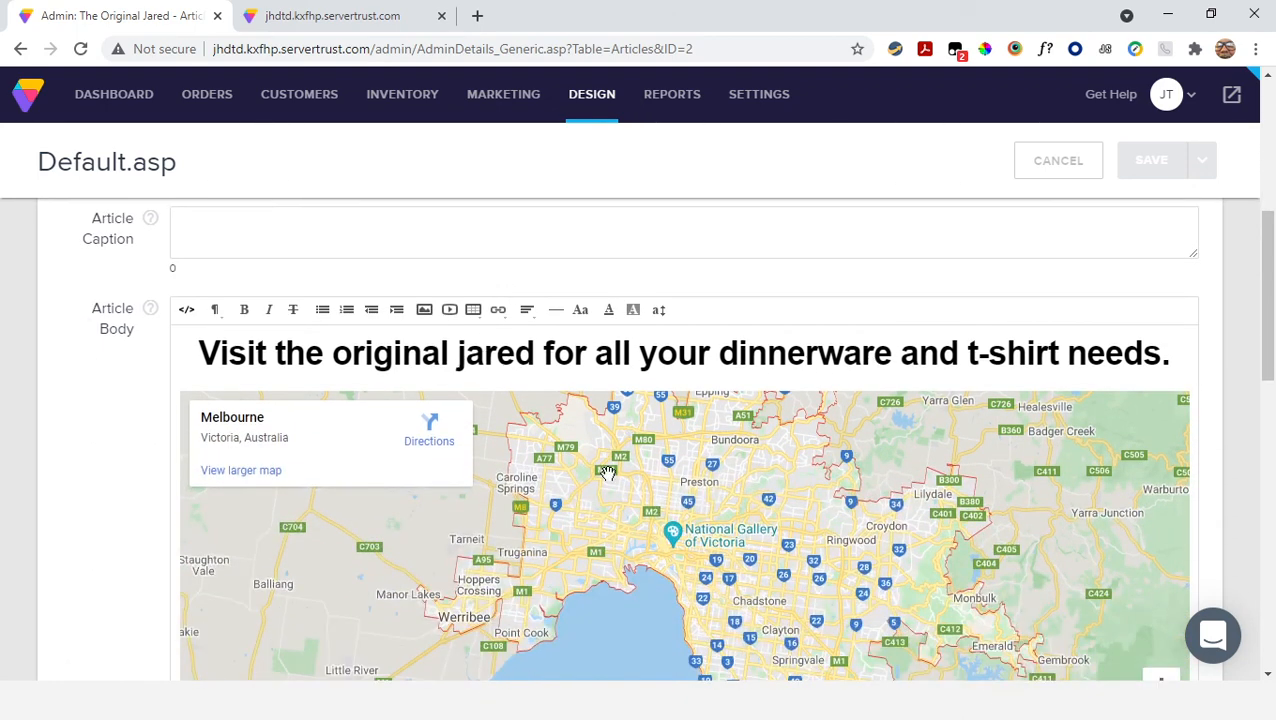
pyautogui.scroll(-4, 586, 420)
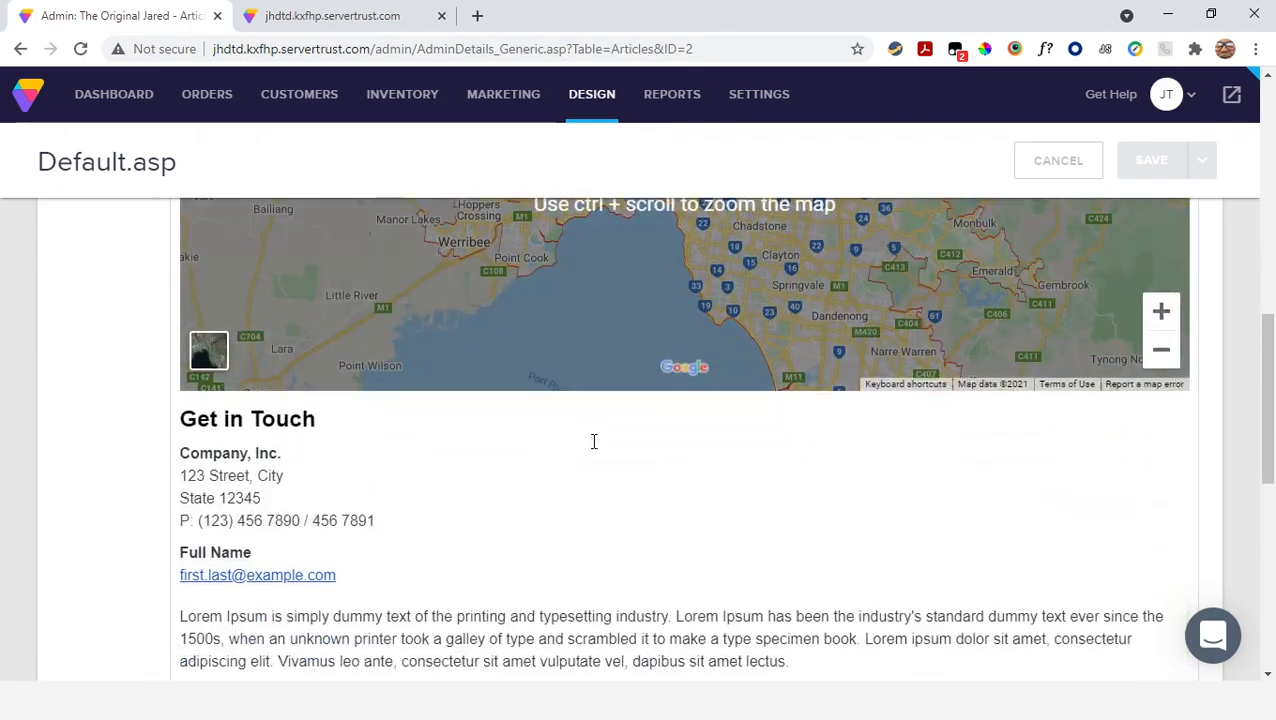
pyautogui.scroll(-2, 340, 440)
pyautogui.scroll(-4, 330, 440)
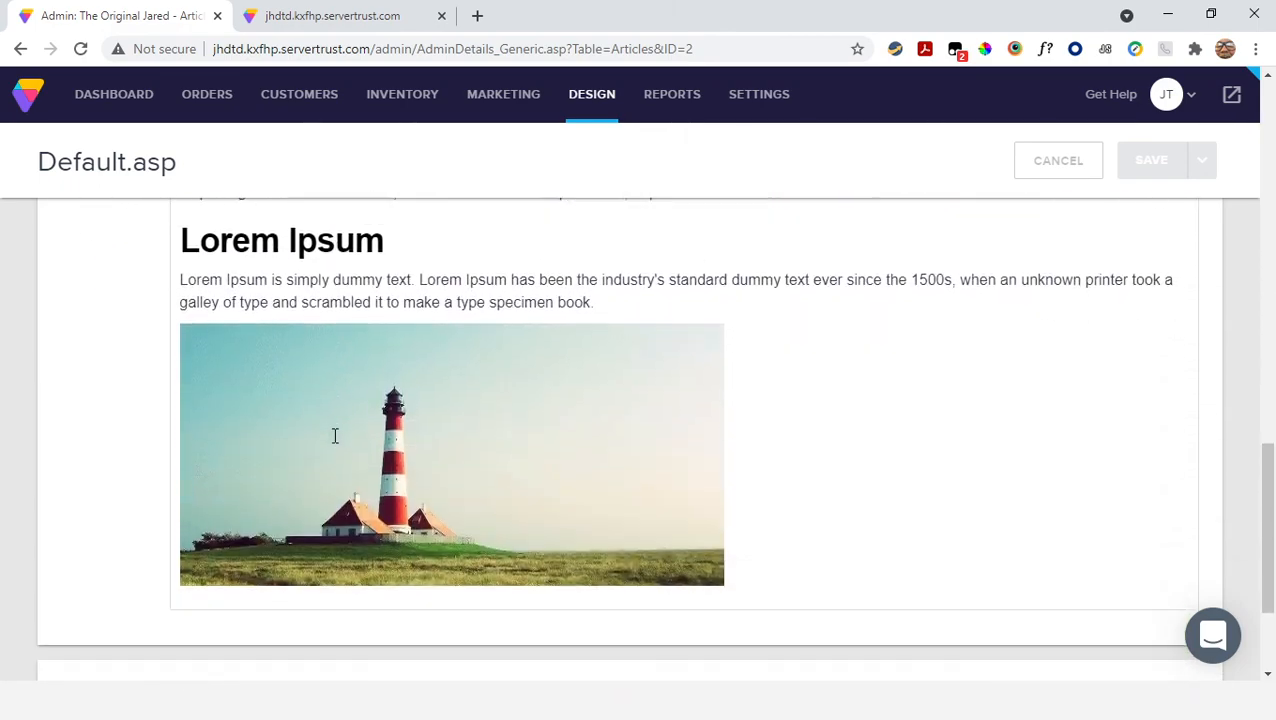
pyautogui.scroll(2, 378, 412)
pyautogui.scroll(10, 378, 412)
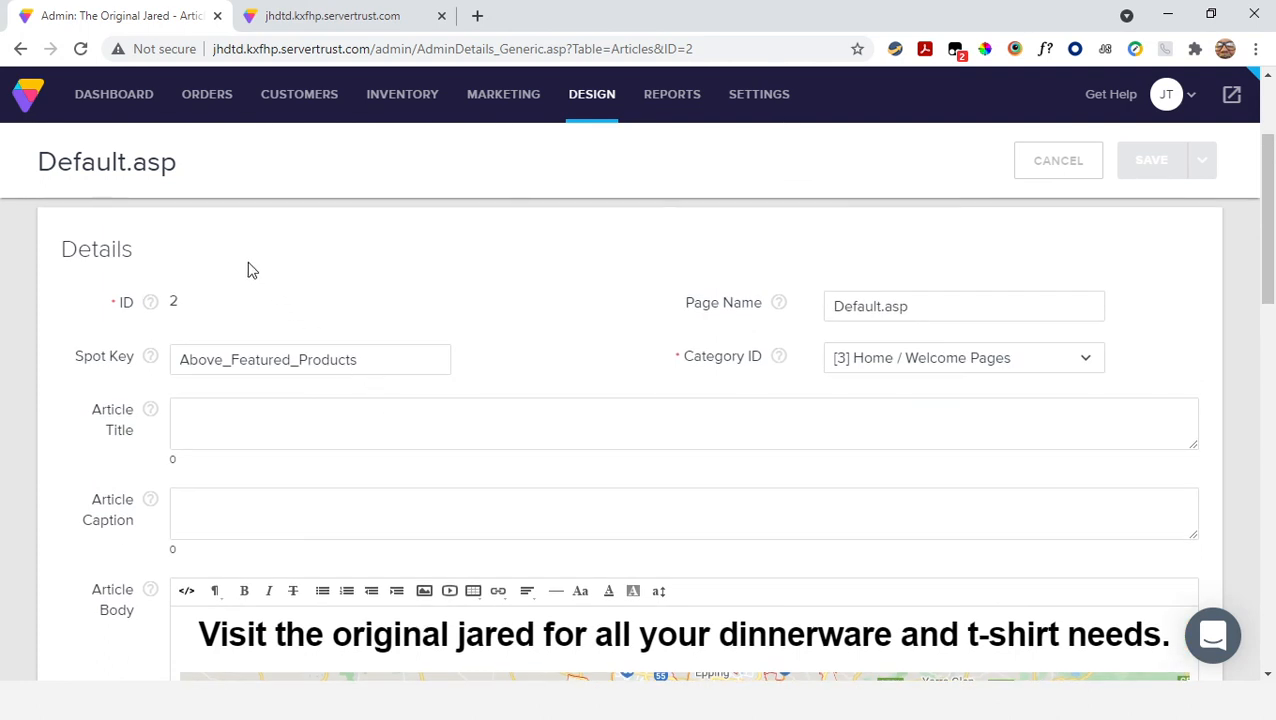
# Return to the Homepage Slideshow settings and review the slides, layout, transition and autoplay sections
pyautogui.click(21, 50)
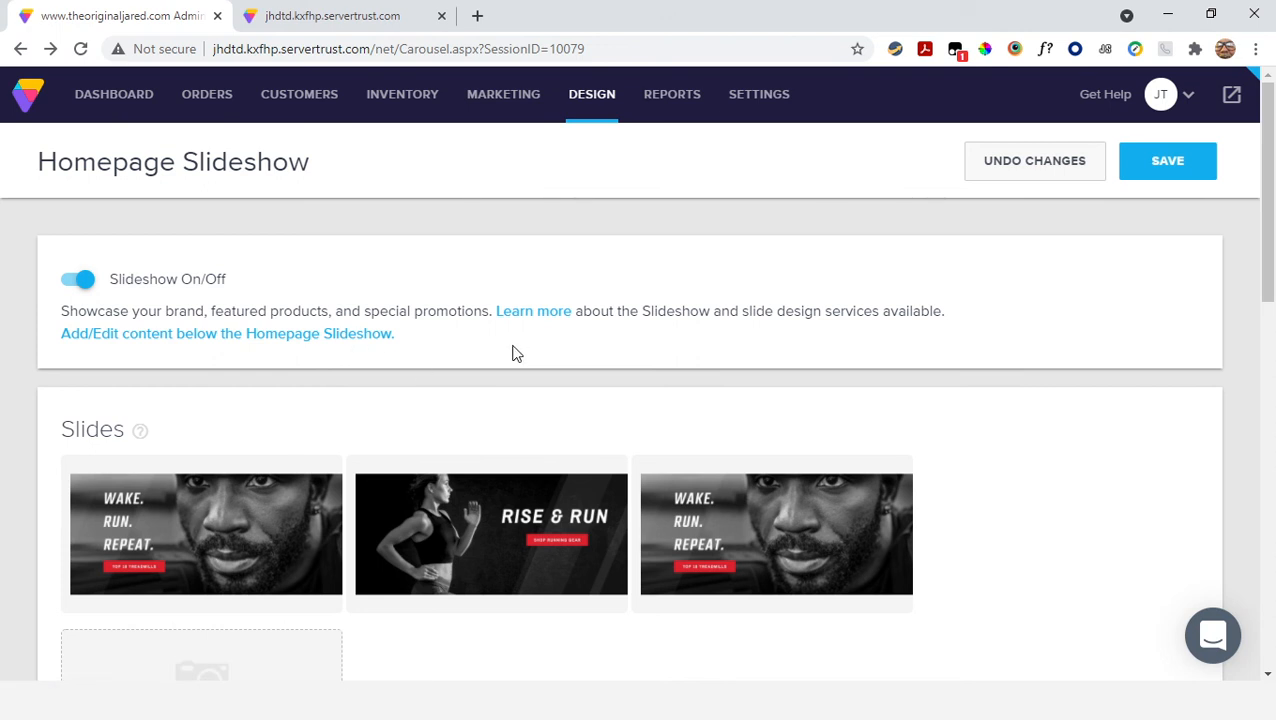
pyautogui.scroll(-4, 507, 353)
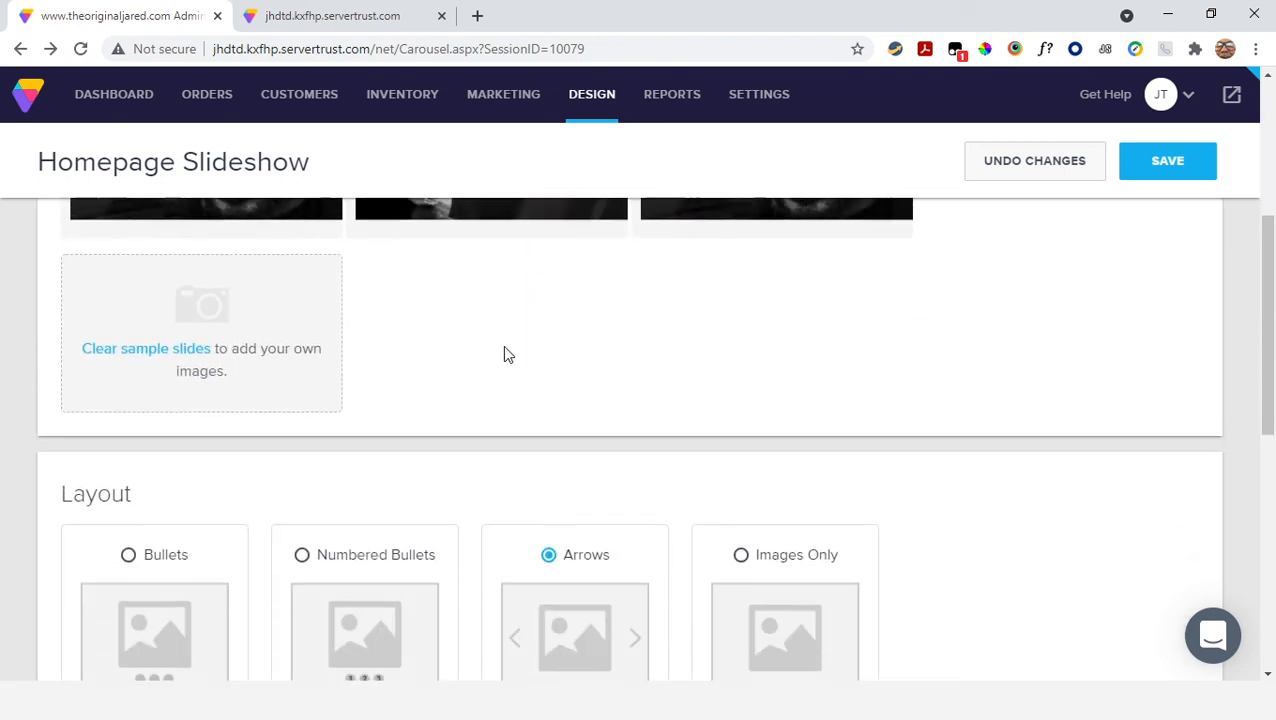
pyautogui.scroll(-7, 507, 353)
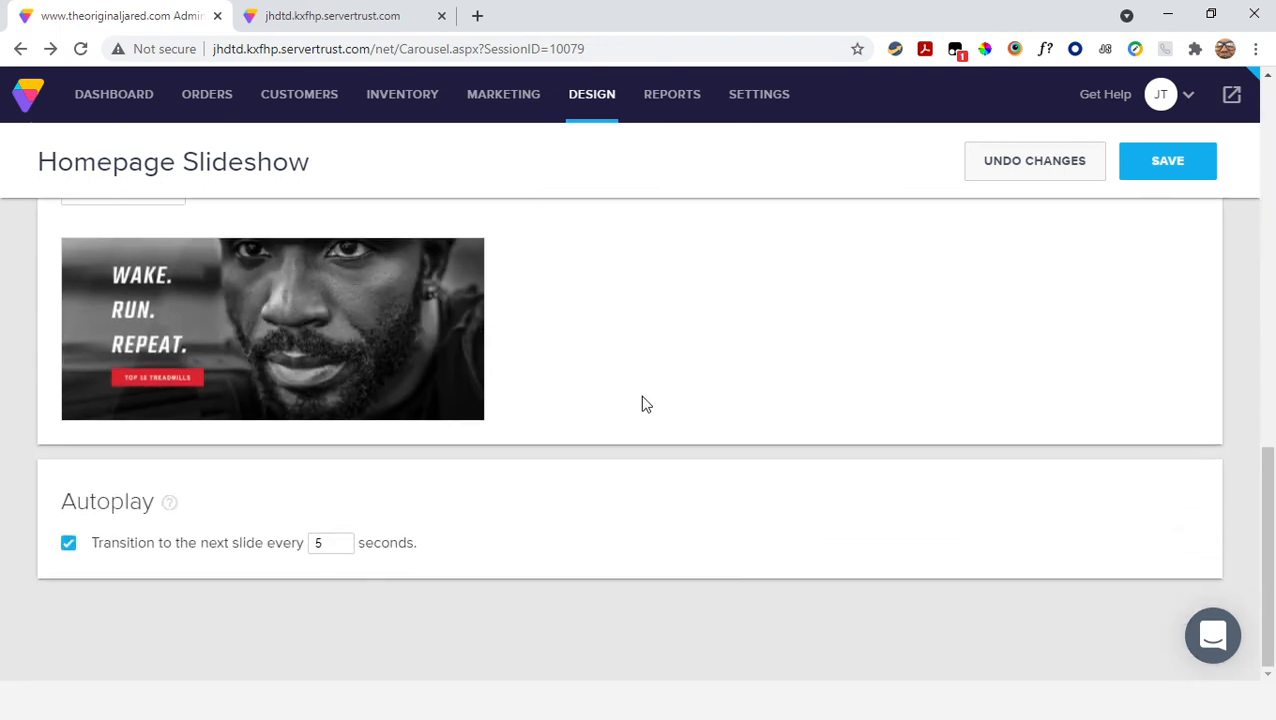
pyautogui.scroll(11, 645, 404)
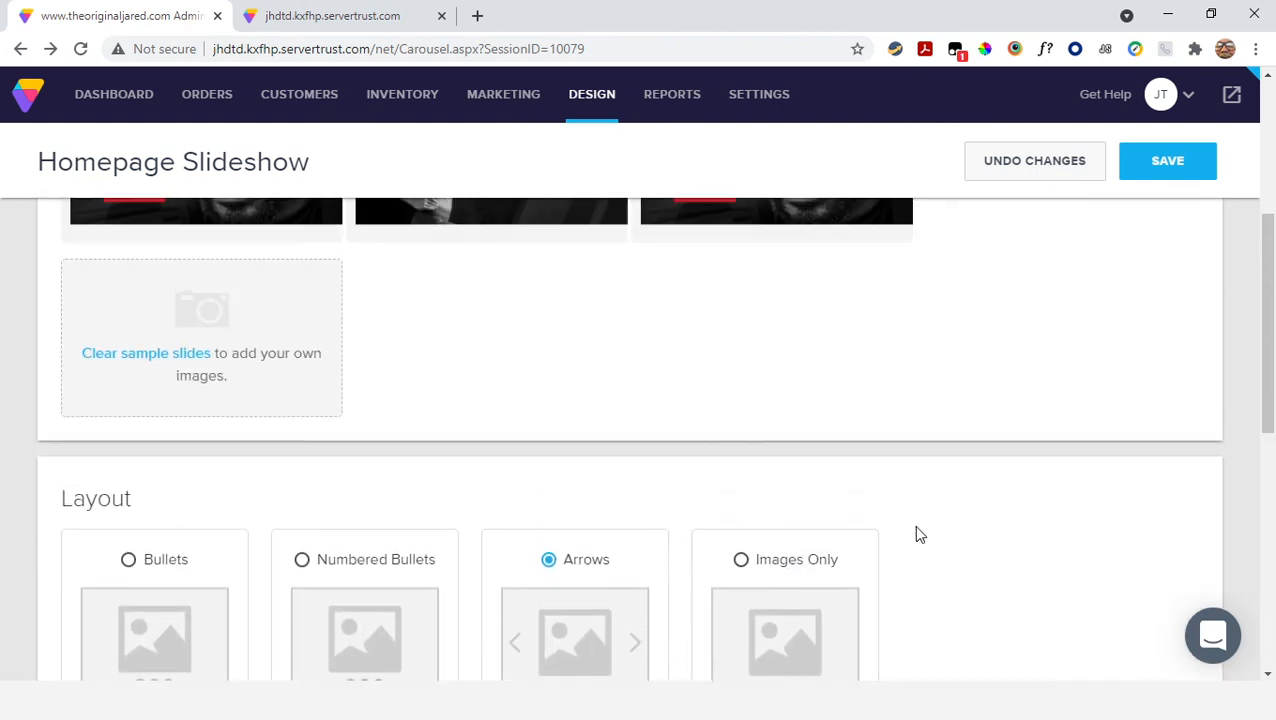